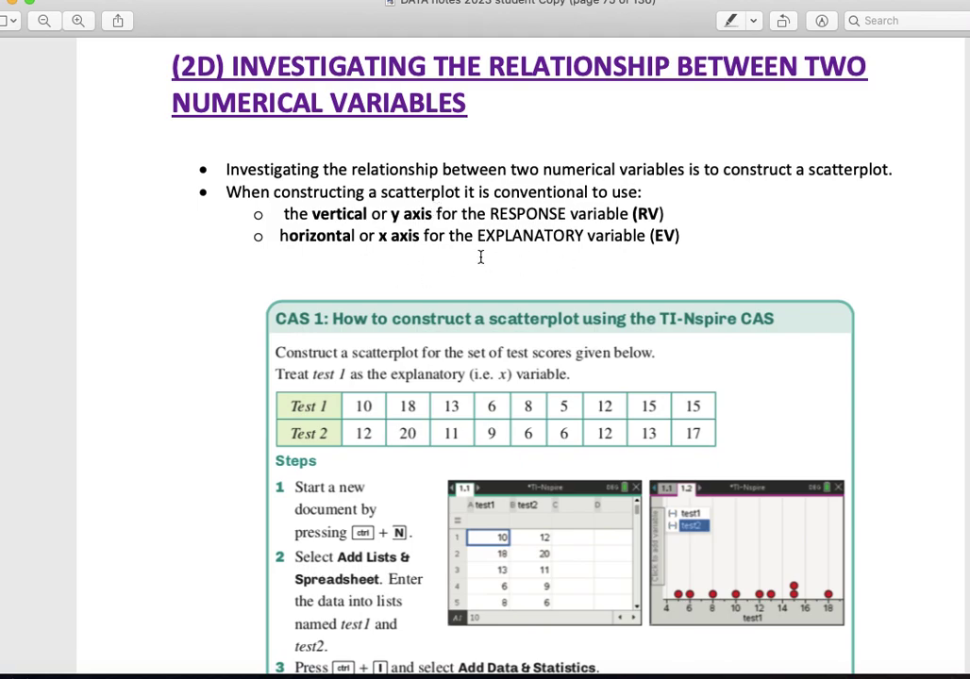
Scroll the PDF notes down to step 4b and its example scatterplot screenshot.
{"action": "scroll", "coordinate": [480, 257], "scroll_direction": "down", "scroll_amount": 1}
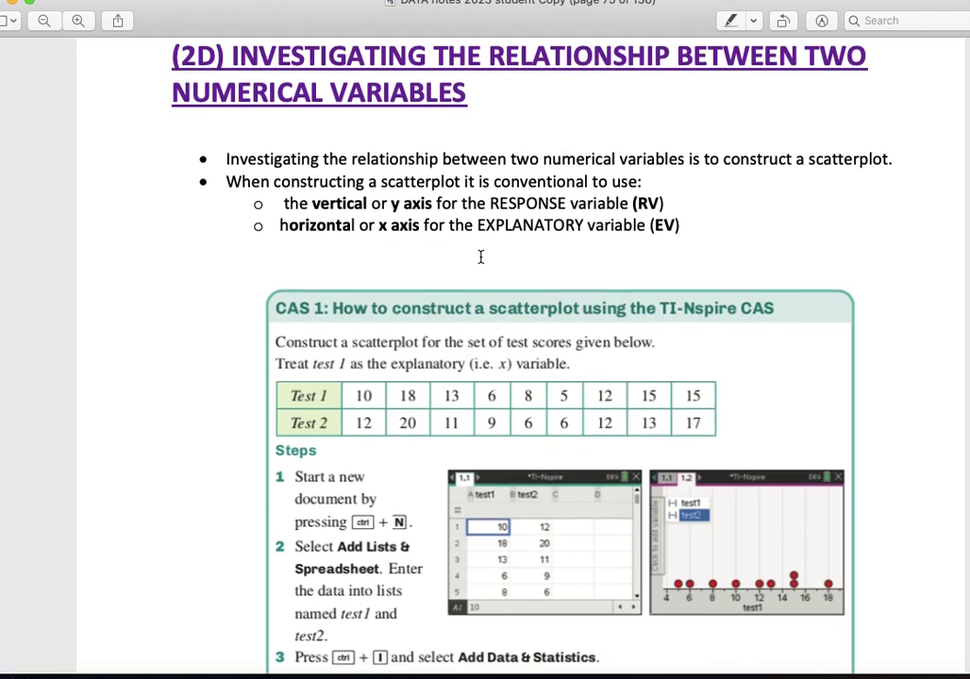
{"action": "scroll", "coordinate": [481, 257], "scroll_direction": "down", "scroll_amount": 5}
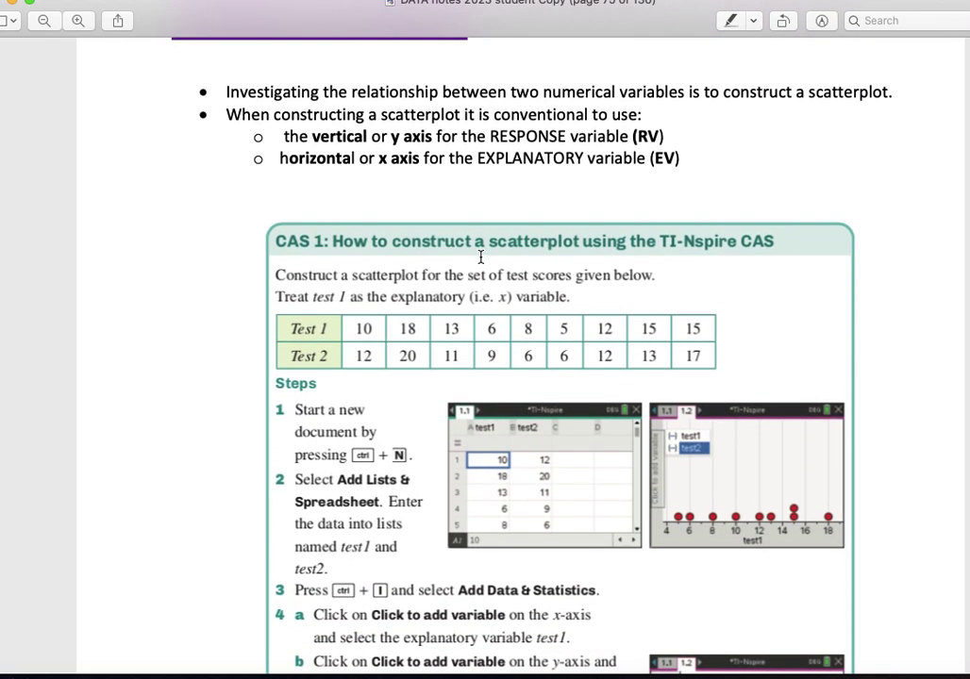
{"action": "scroll", "coordinate": [480, 257], "scroll_direction": "down", "scroll_amount": 10}
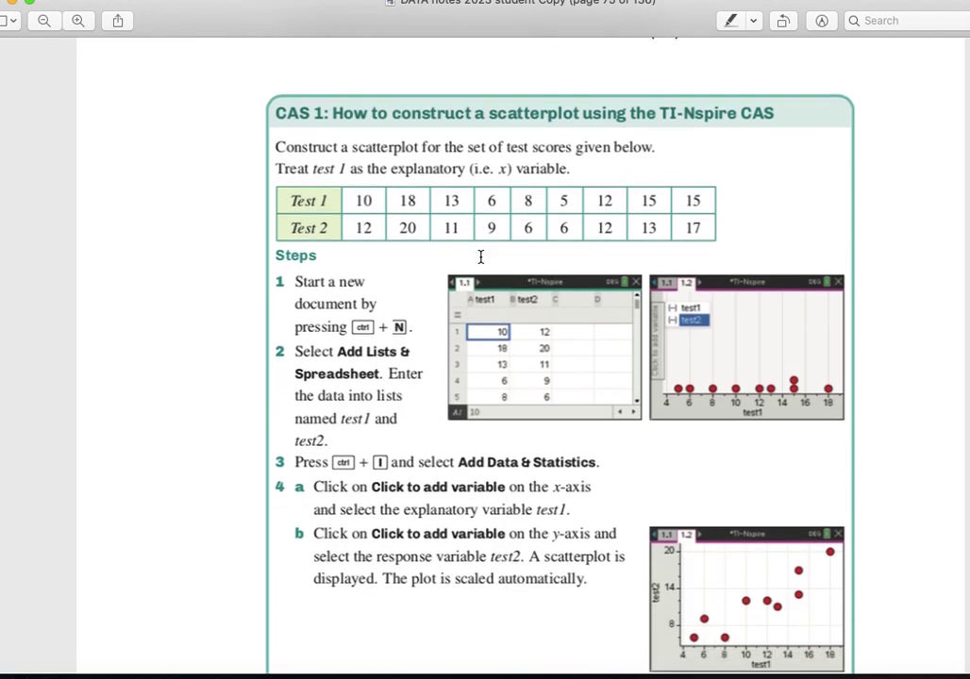
{"action": "scroll", "coordinate": [480, 256], "scroll_direction": "up", "scroll_amount": 5}
{"action": "scroll", "coordinate": [480, 257], "scroll_direction": "down", "scroll_amount": 10}
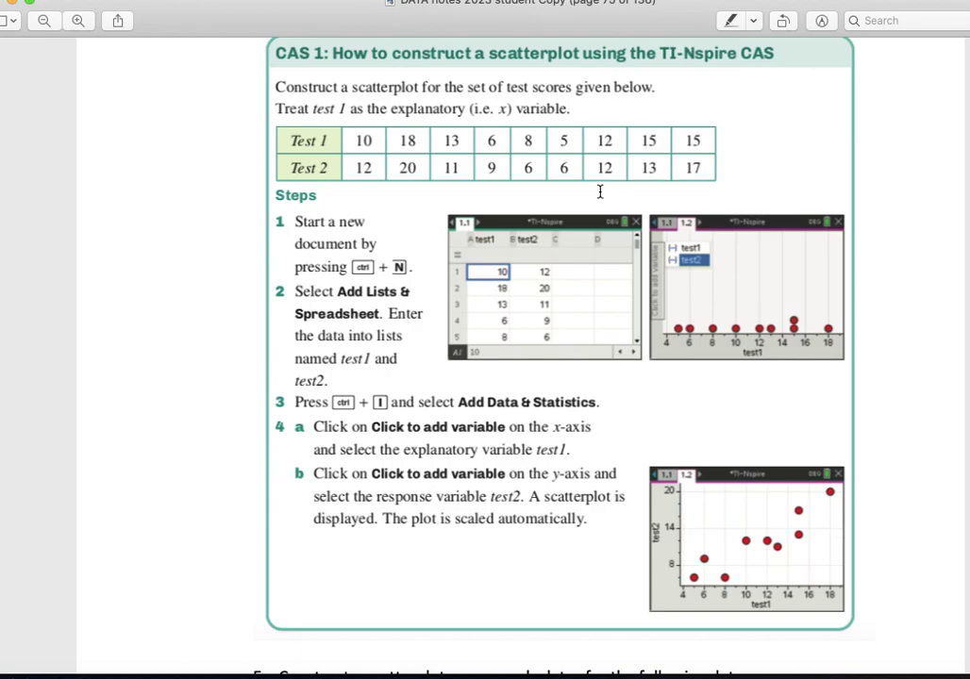
{"action": "scroll", "coordinate": [600, 192], "scroll_direction": "down", "scroll_amount": 2}
{"action": "scroll", "coordinate": [600, 192], "scroll_direction": "down", "scroll_amount": 1}
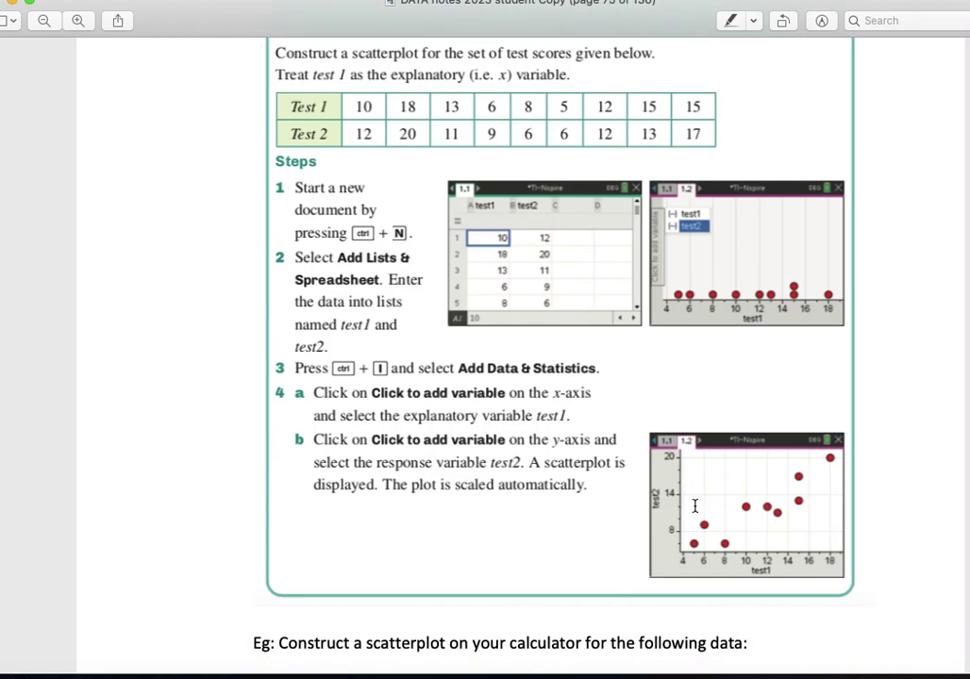
Bring TI-Nspire forward and add a Lists & Spreadsheet page to the 2D exercise document.
{"action": "left_click", "coordinate": [740, 676]}
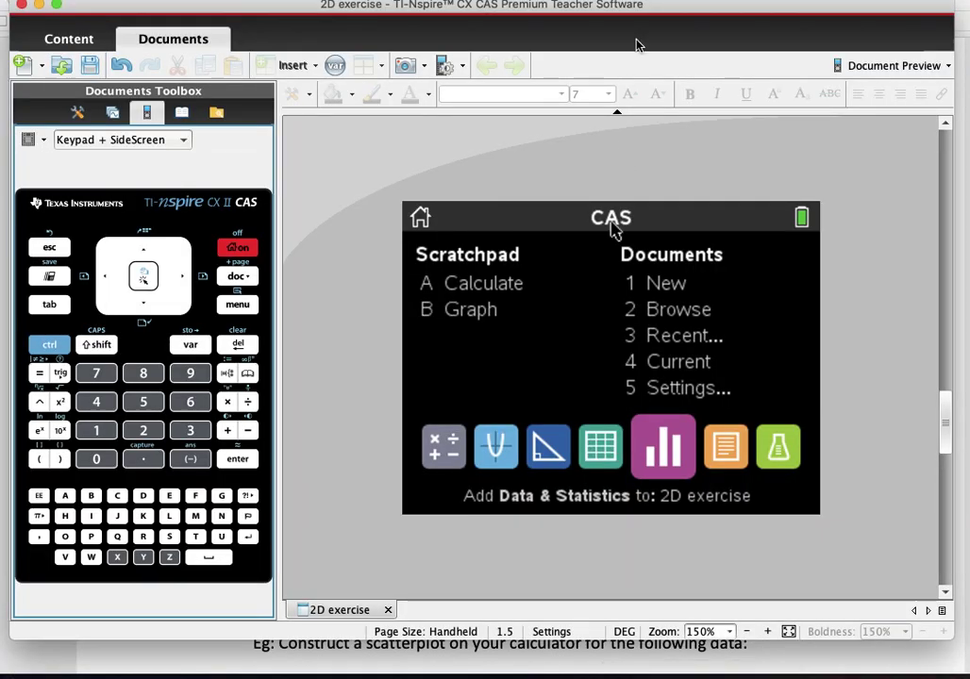
{"action": "left_click_drag", "start_coordinate": [642, 8], "coordinate": [649, 122]}
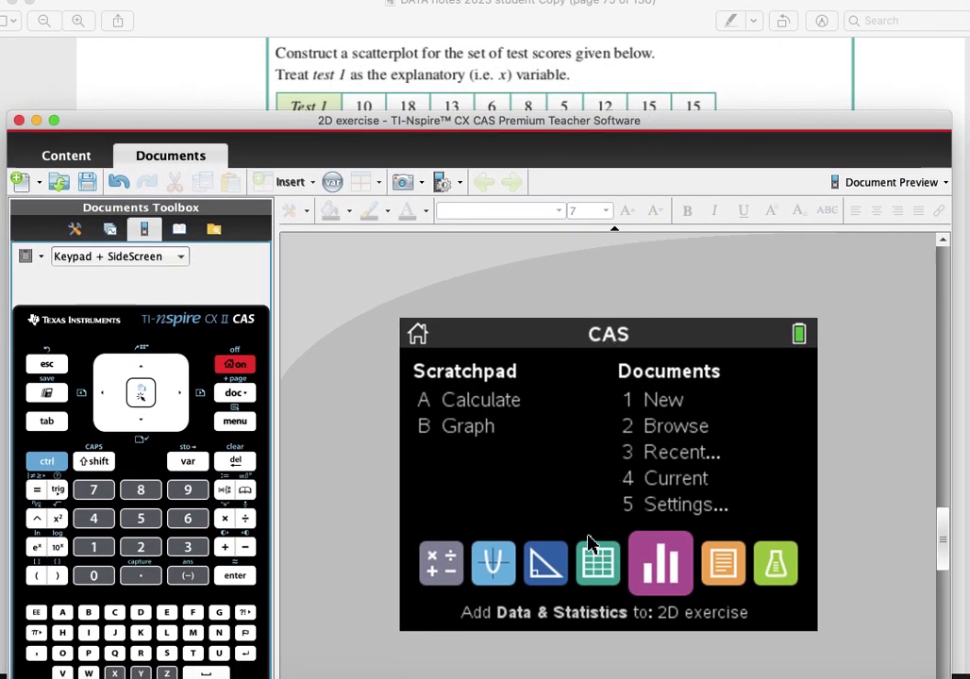
{"action": "left_click", "coordinate": [592, 570]}
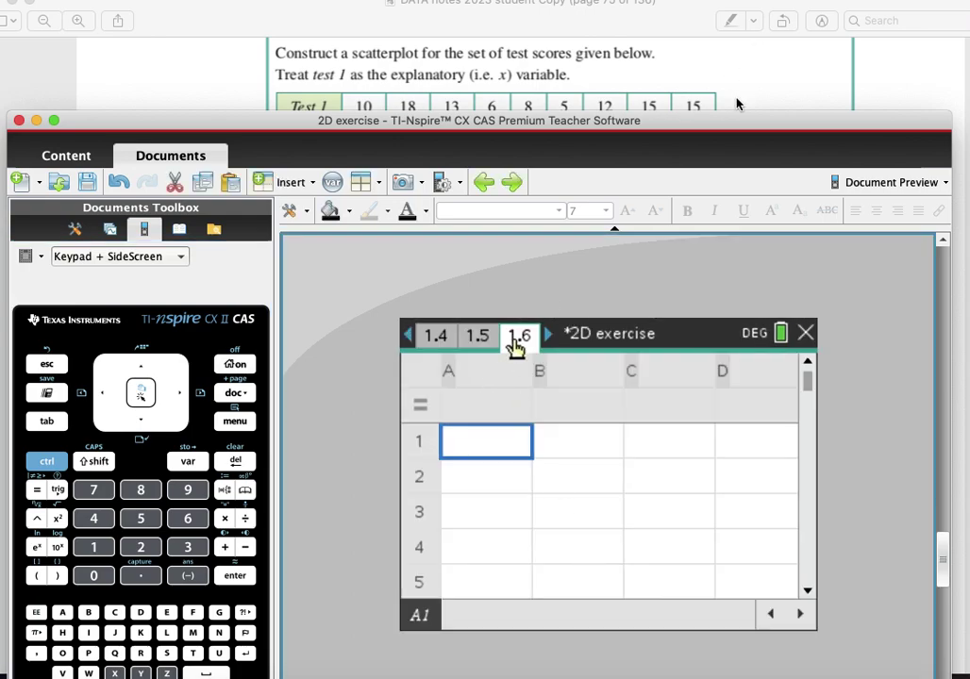
{"action": "left_click_drag", "start_coordinate": [738, 118], "coordinate": [743, 148]}
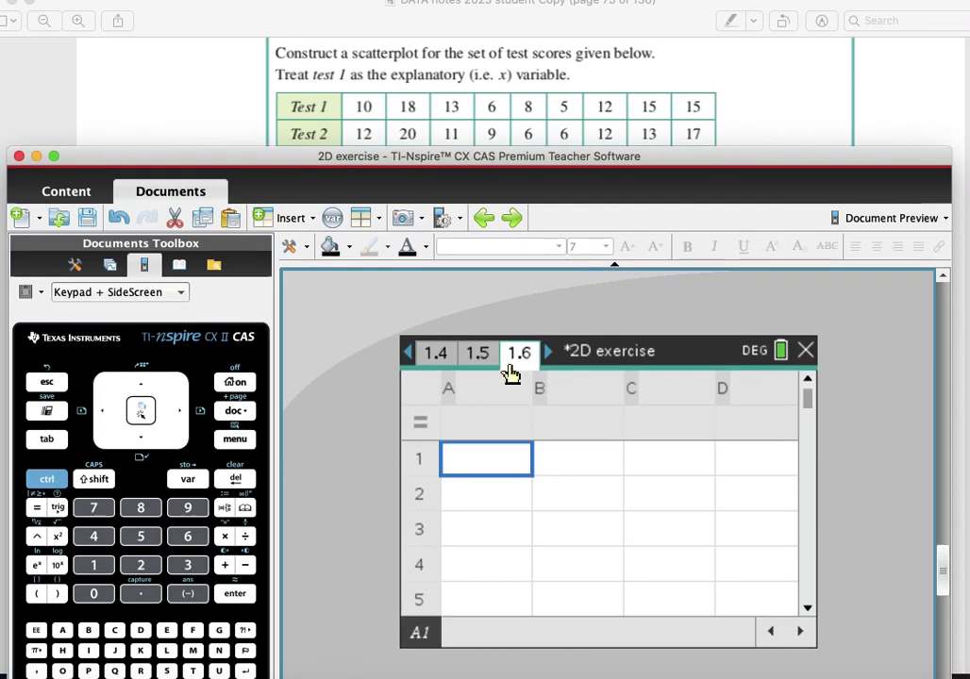
Name spreadsheet column A test1 and column B test2.
{"action": "left_click", "coordinate": [486, 389]}
{"action": "type", "text": "test1"}
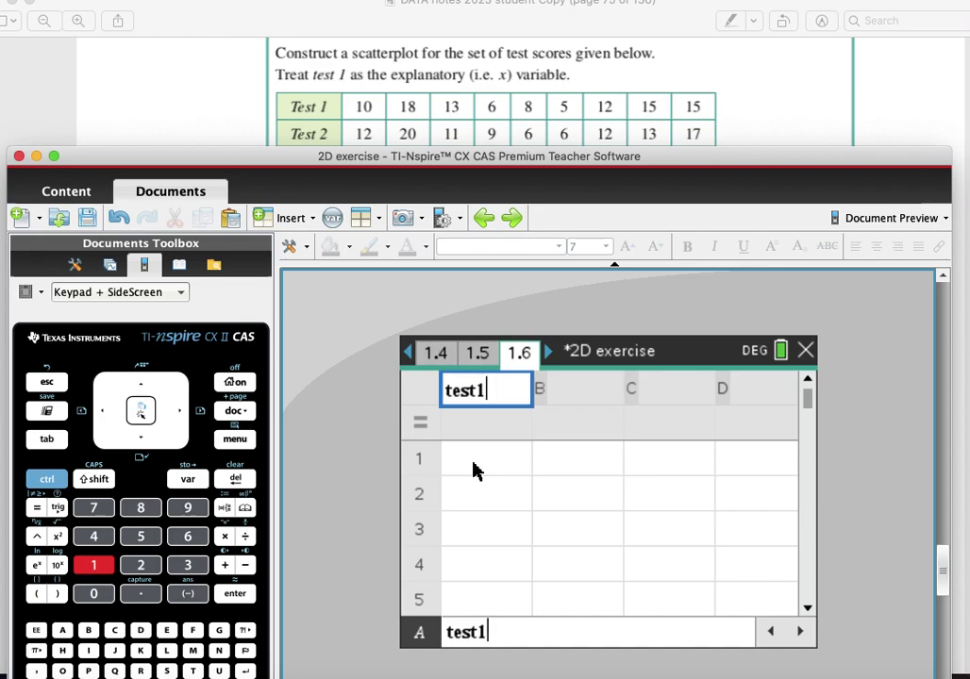
{"action": "key", "text": "Return"}
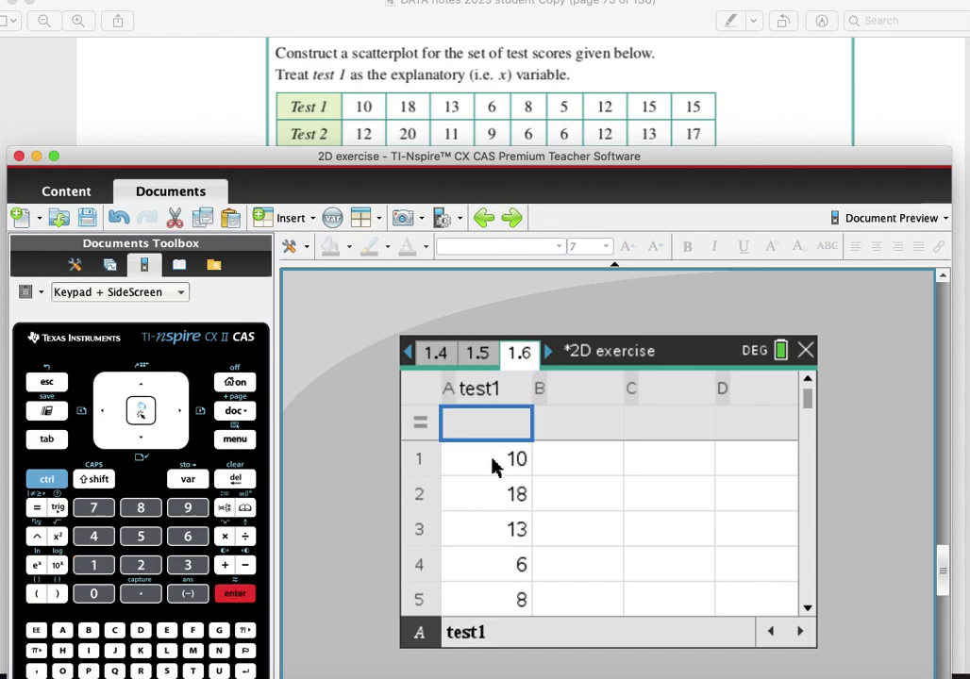
{"action": "left_click", "coordinate": [496, 466]}
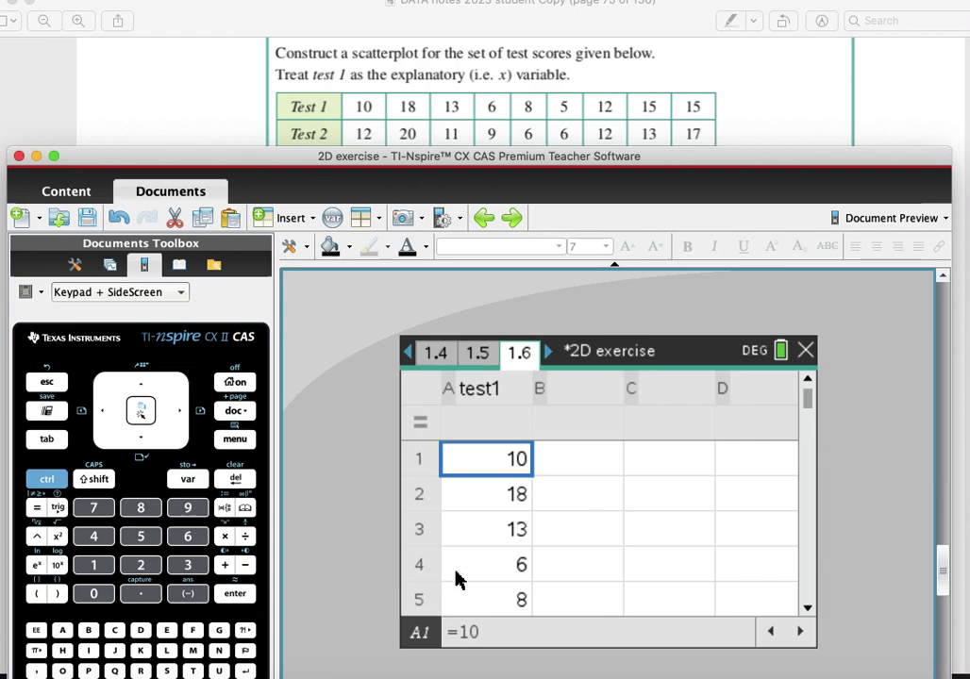
{"action": "left_click", "coordinate": [574, 397]}
{"action": "type", "text": "t"}
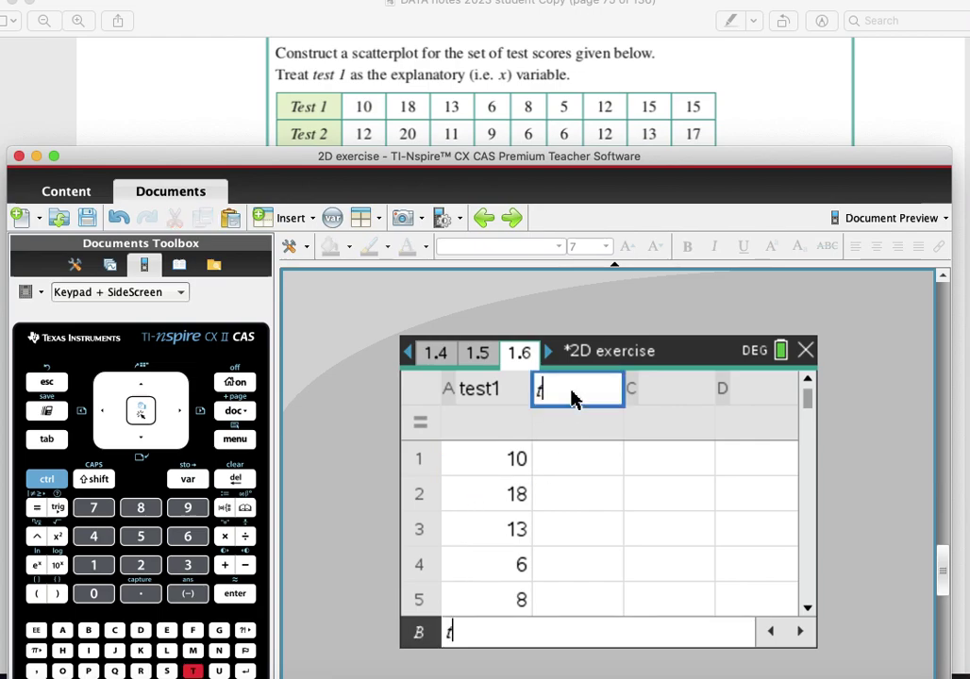
{"action": "type", "text": "est2"}
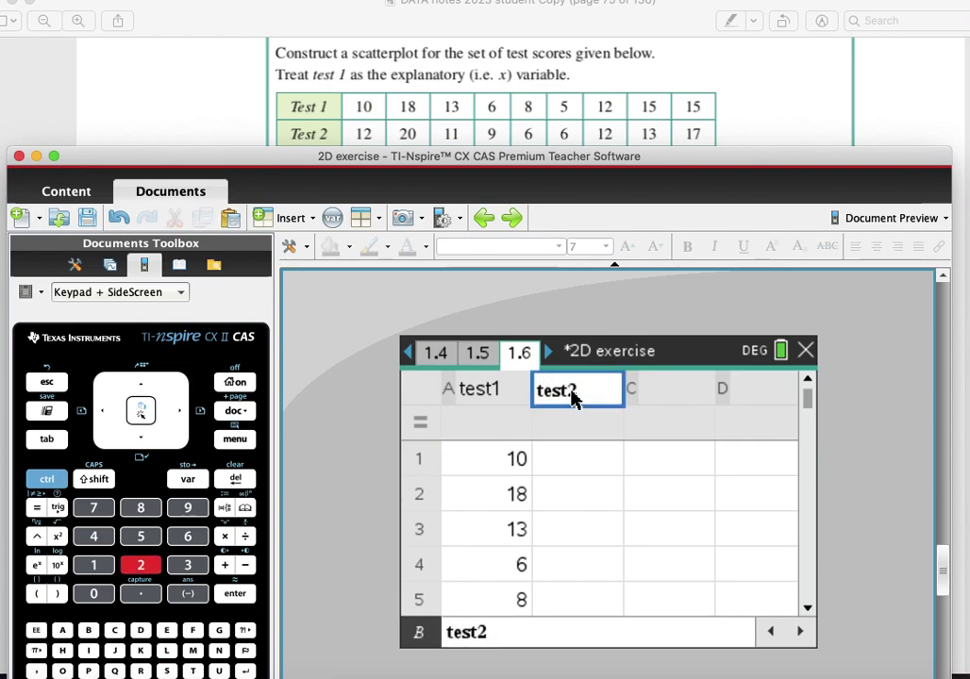
{"action": "key", "text": "Return"}
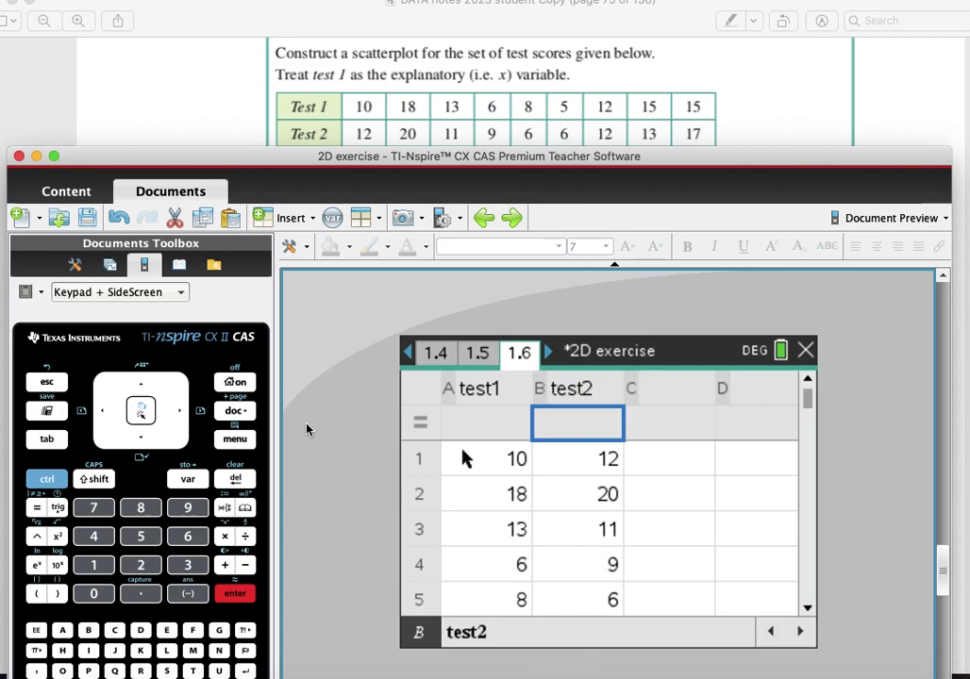
From the handheld home screen, add Data & Statistics page 1.7.
{"action": "left_click", "coordinate": [234, 382]}
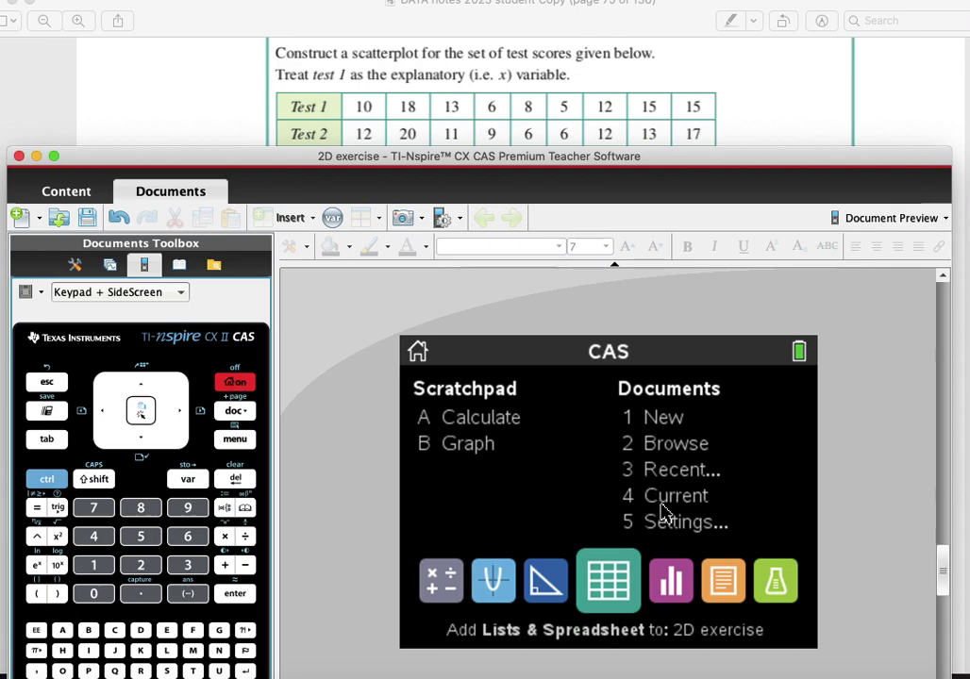
{"action": "left_click", "coordinate": [676, 596]}
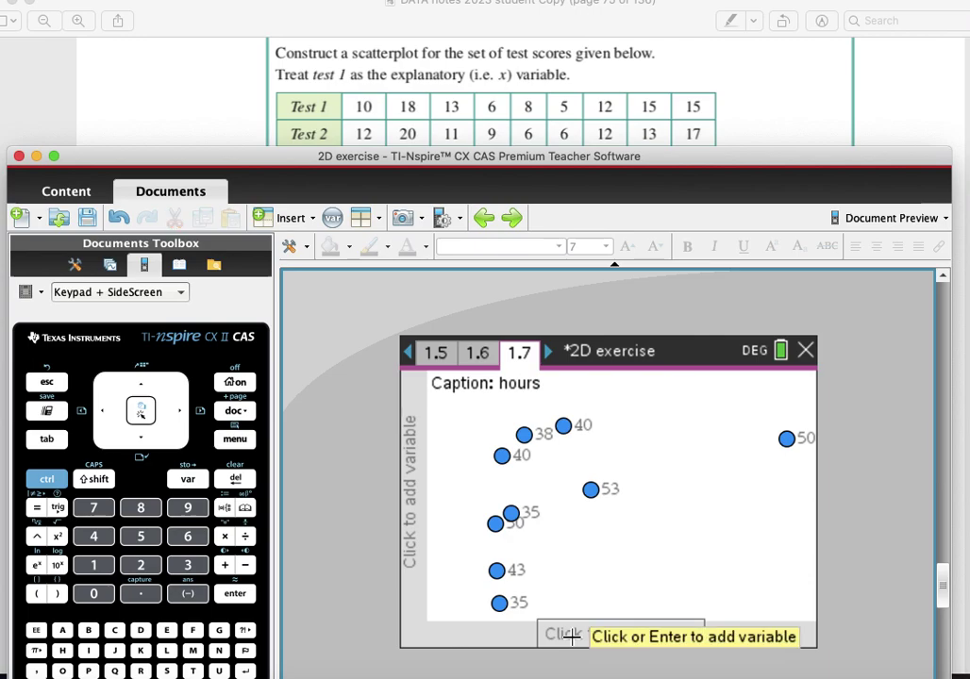
Plot test1 on the x-axis and test2 on the y-axis of page 1.7.
{"action": "left_click", "coordinate": [571, 636]}
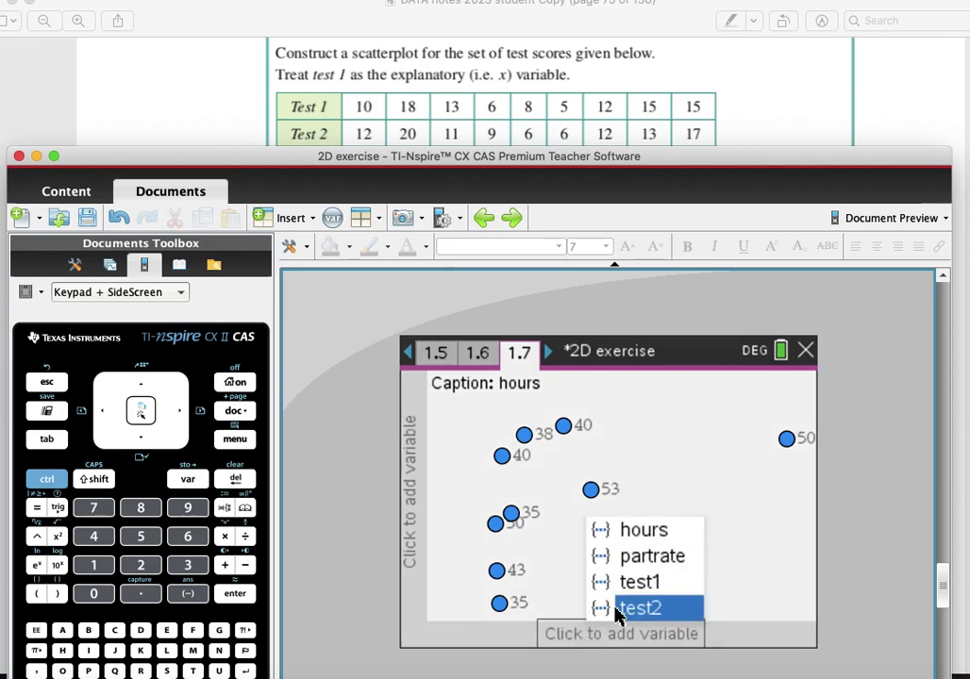
{"action": "left_click", "coordinate": [641, 582]}
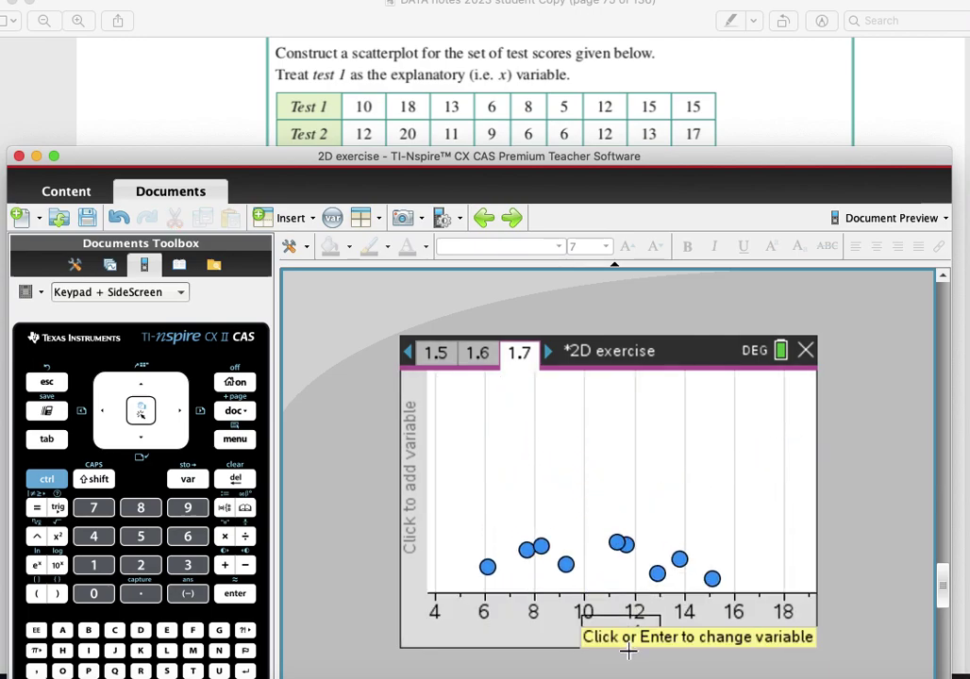
{"action": "left_click", "coordinate": [411, 460]}
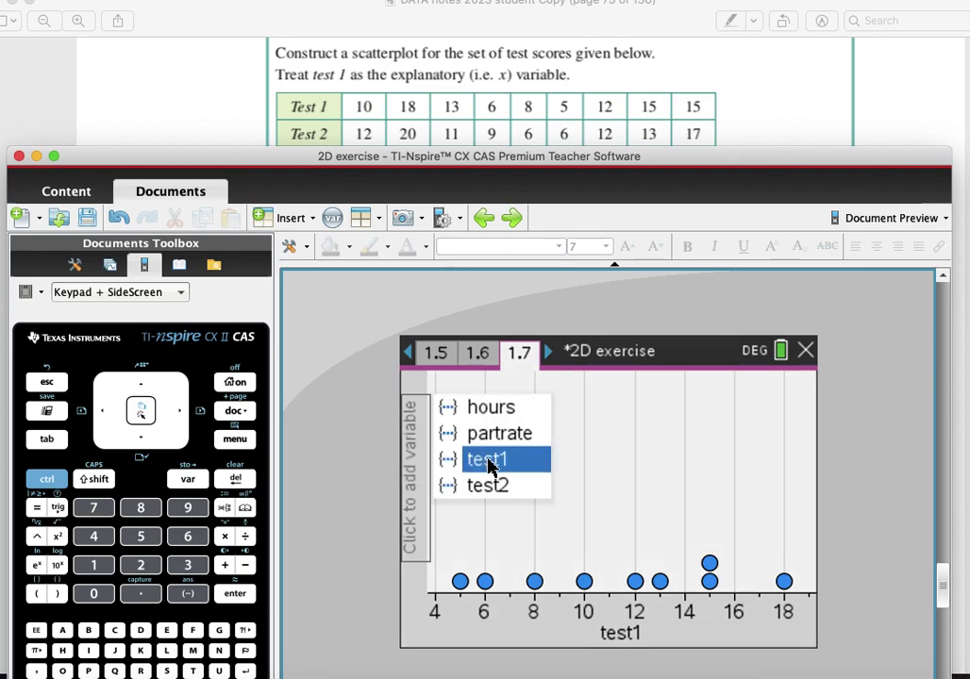
{"action": "left_click", "coordinate": [497, 489]}
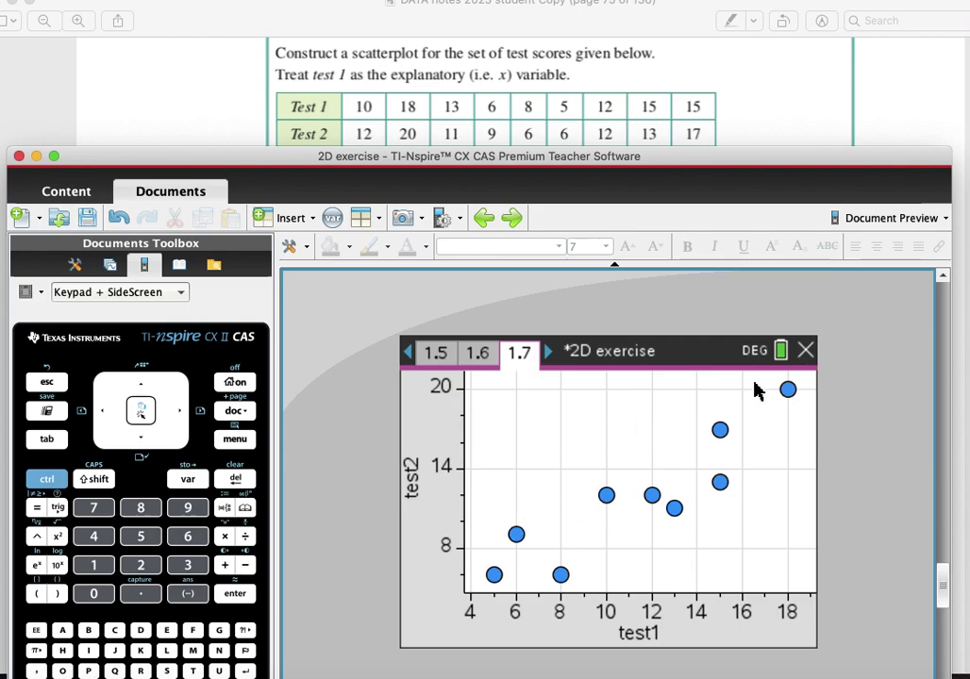
{"action": "mouse_move", "coordinate": [790, 396]}
Scroll the PDF to the Participation rate / Hours worked table, then return to TI-Nspire.
{"action": "left_click", "coordinate": [747, 119]}
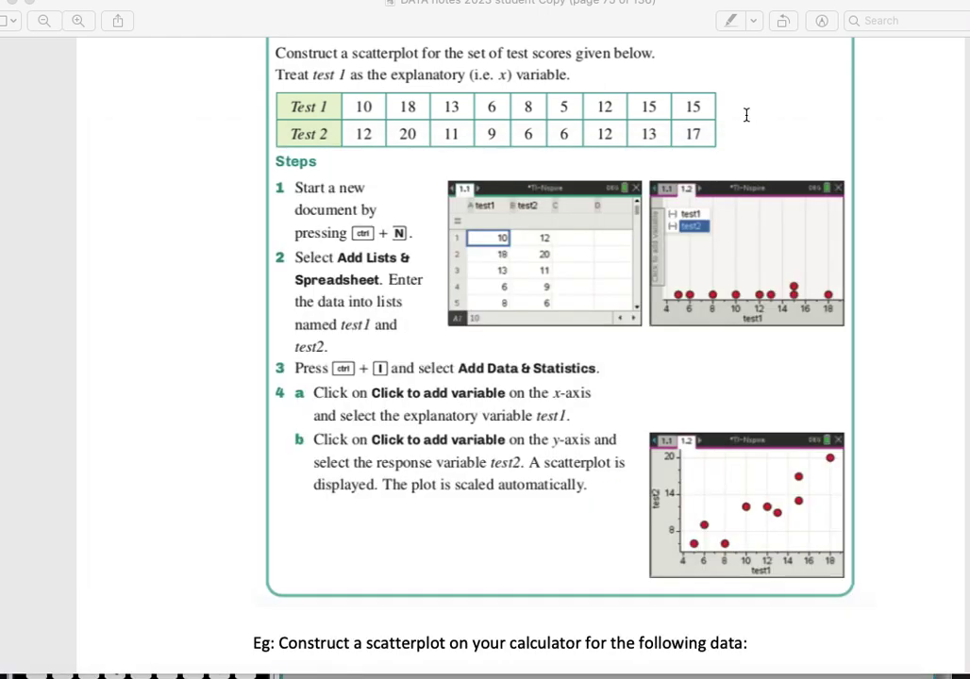
{"action": "scroll", "coordinate": [579, 407], "scroll_direction": "down", "scroll_amount": 8}
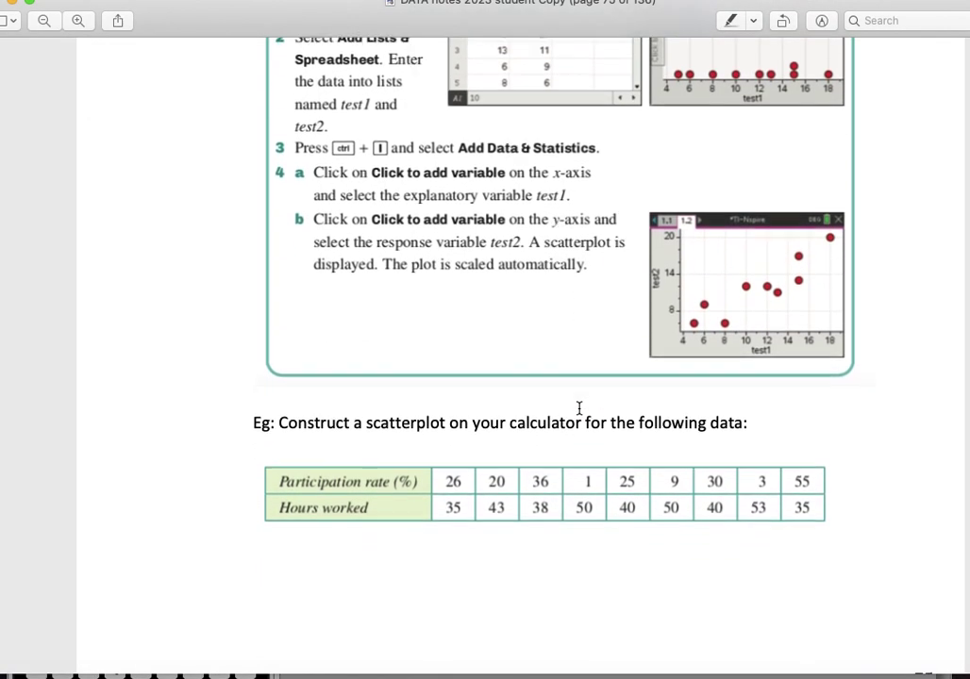
{"action": "scroll", "coordinate": [579, 407], "scroll_direction": "down", "scroll_amount": 5}
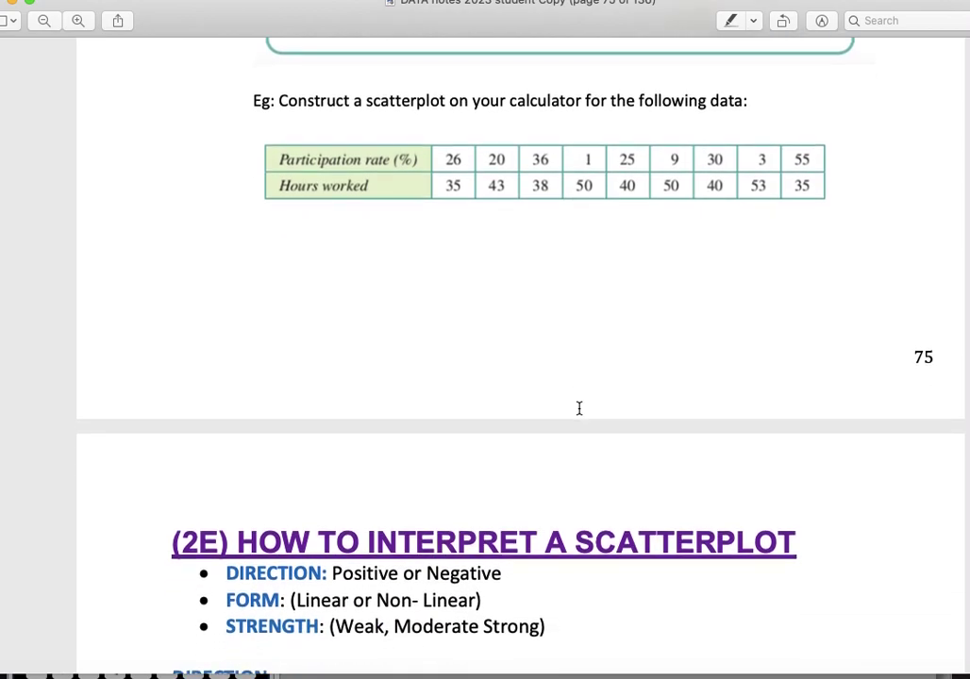
{"action": "scroll", "coordinate": [579, 408], "scroll_direction": "down", "scroll_amount": 3}
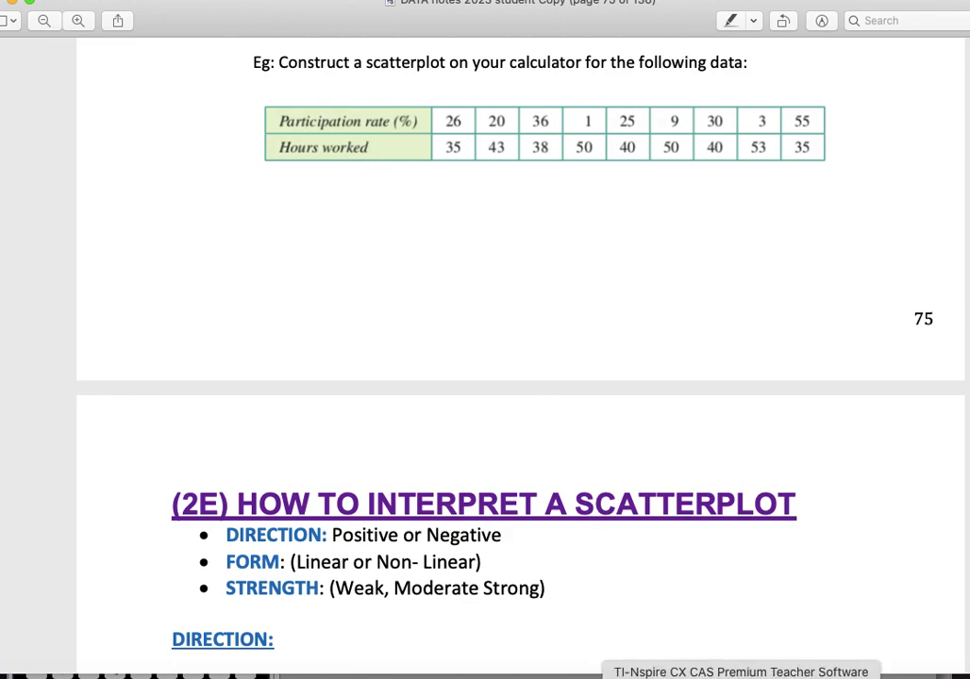
{"action": "left_click", "coordinate": [741, 676]}
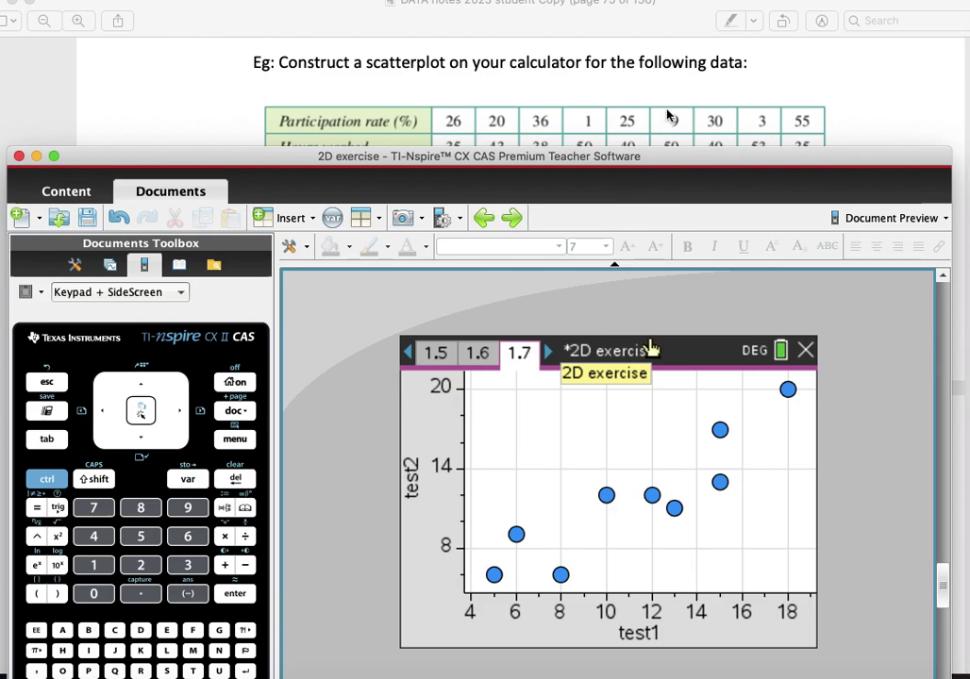
{"action": "scroll", "coordinate": [669, 115], "scroll_direction": "down", "scroll_amount": 3}
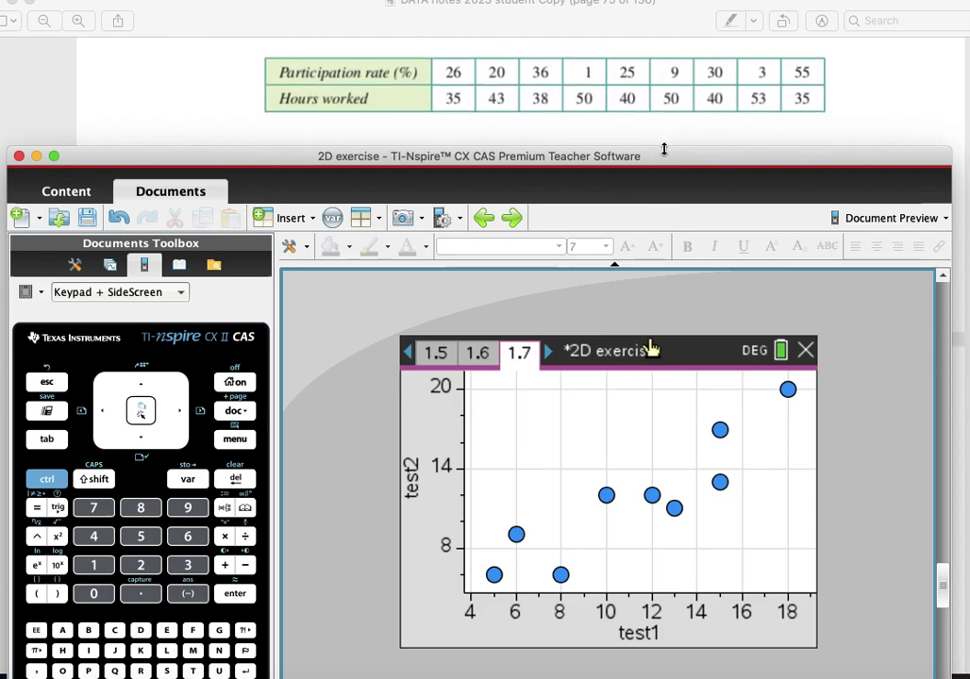
Add a Lists & Spreadsheet page and name column A partrate.
{"action": "key", "text": "Home"}
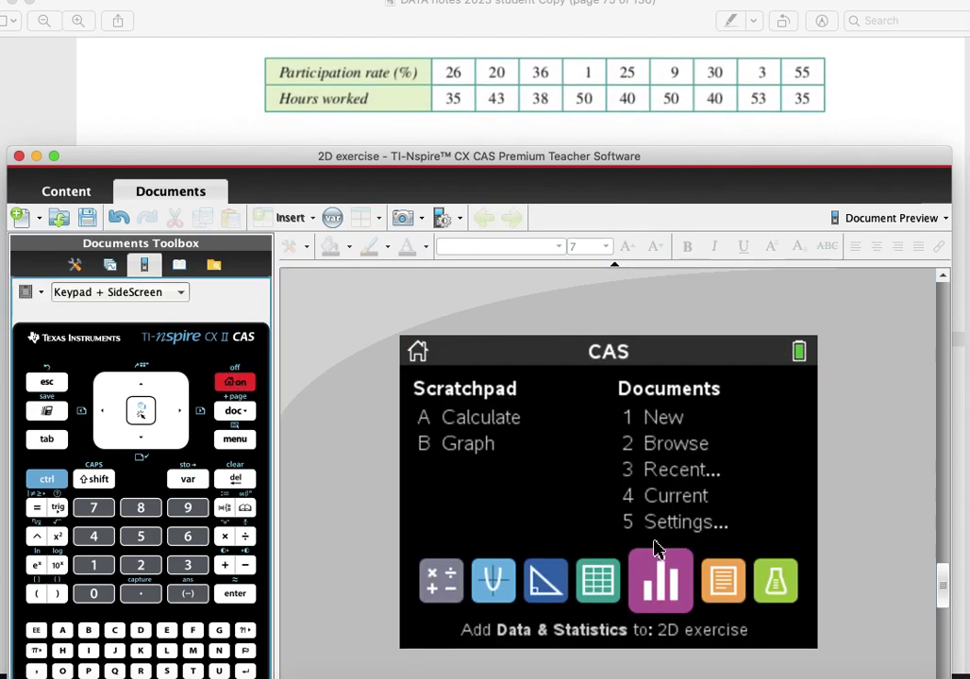
{"action": "left_click", "coordinate": [603, 581]}
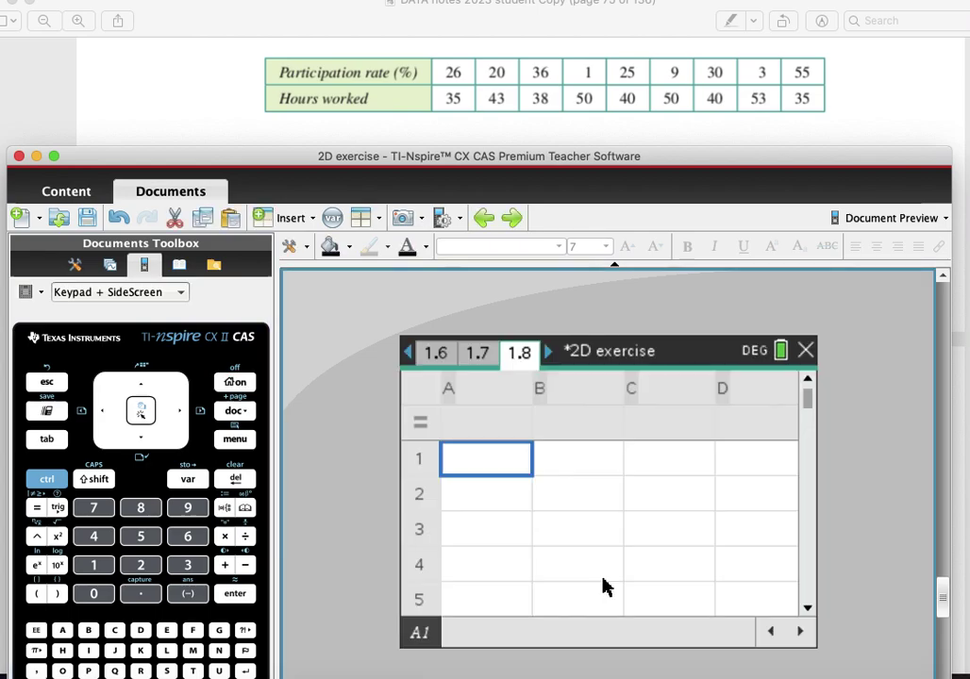
{"action": "left_click", "coordinate": [492, 402]}
{"action": "type", "text": "pa"}
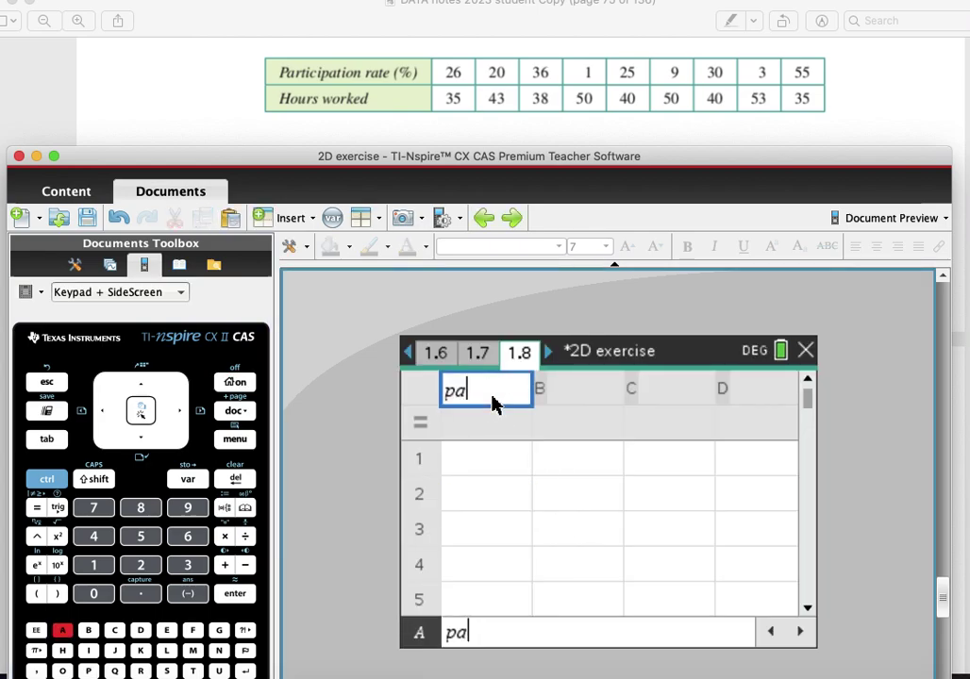
{"action": "type", "text": "rtrate"}
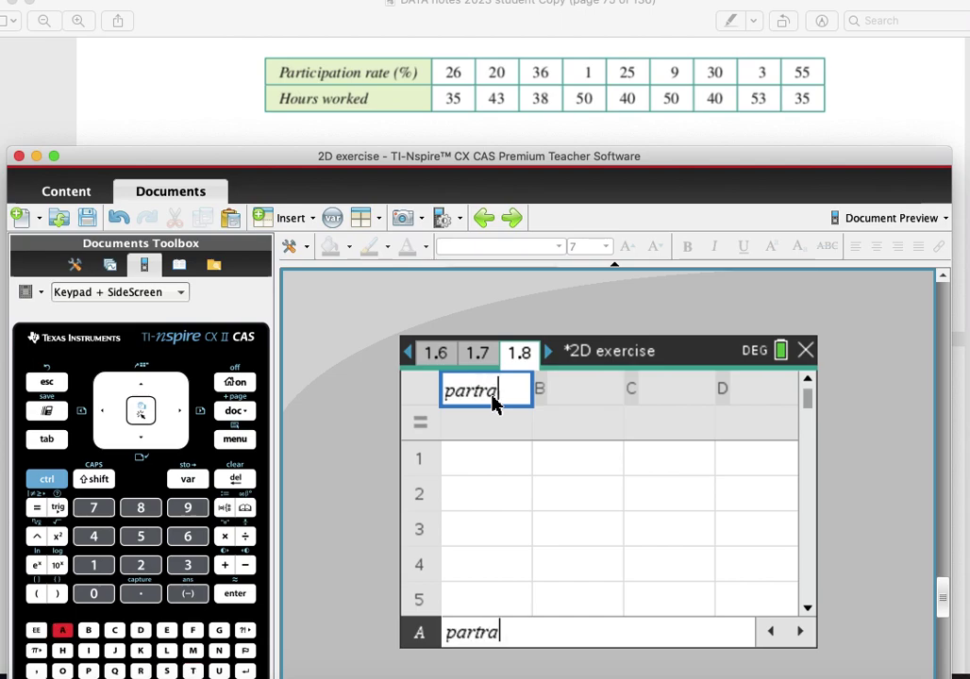
{"action": "key", "text": "Return"}
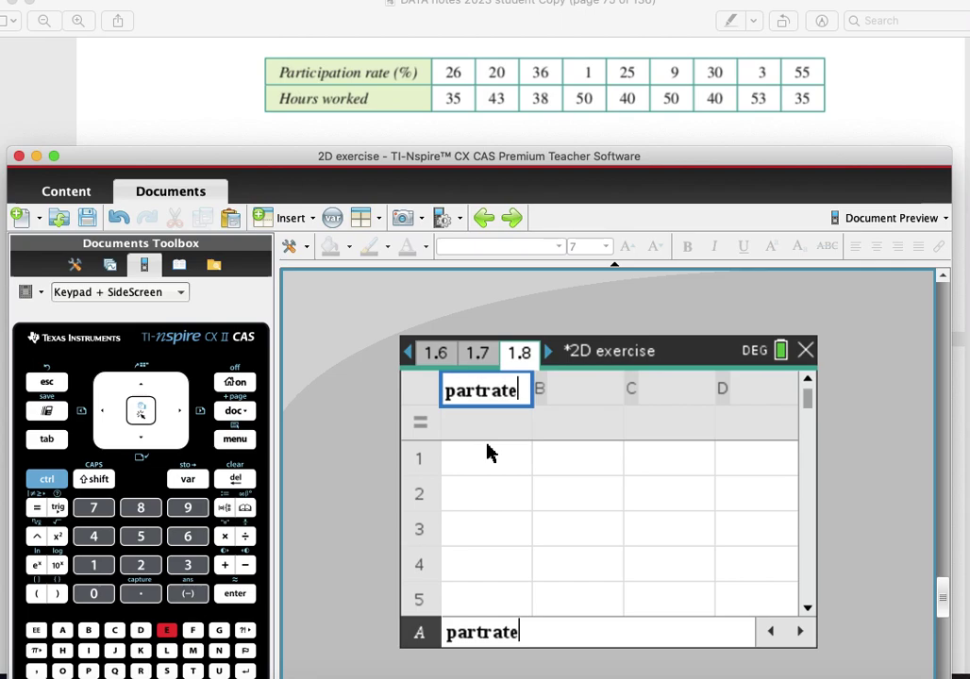
{"action": "key", "text": "Return"}
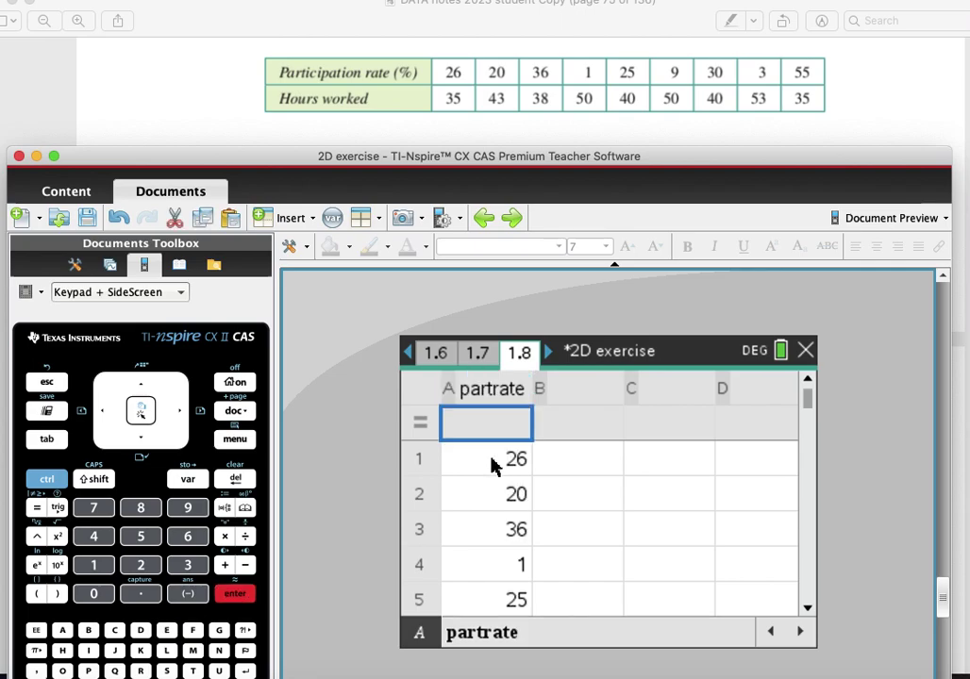
Name column B hours.
{"action": "left_click", "coordinate": [573, 399]}
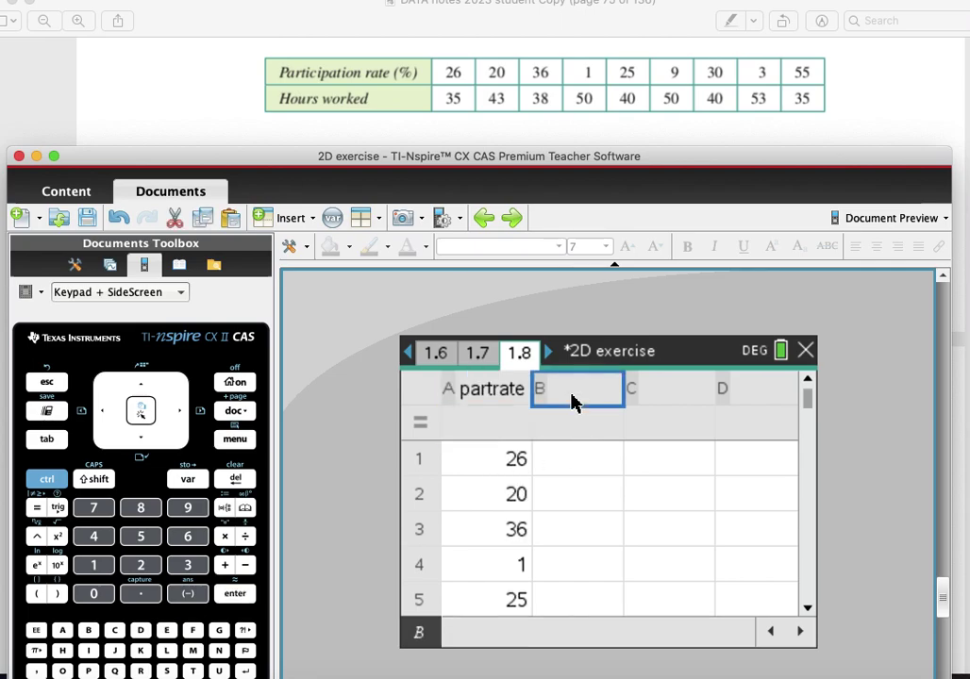
{"action": "type", "text": "hu"}
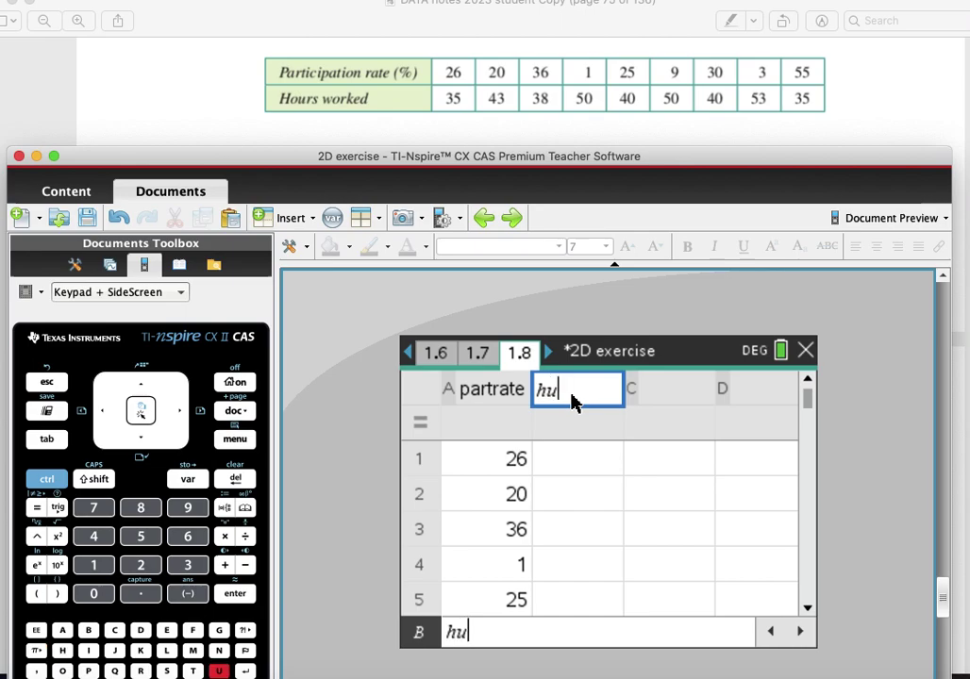
{"action": "key", "text": "BackSpace"}
{"action": "type", "text": "ours"}
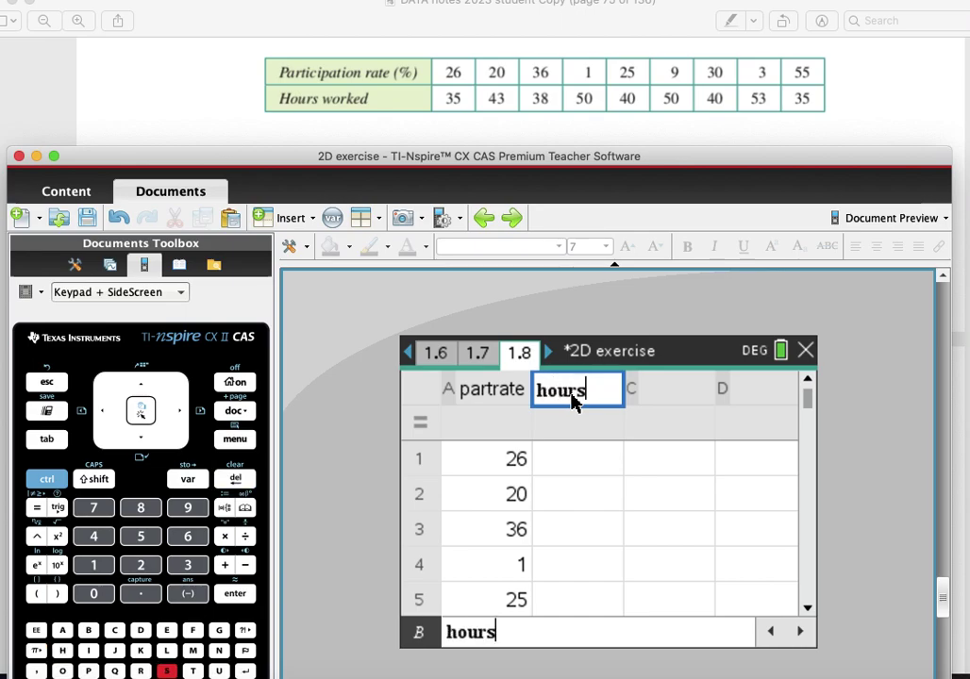
{"action": "key", "text": "Return"}
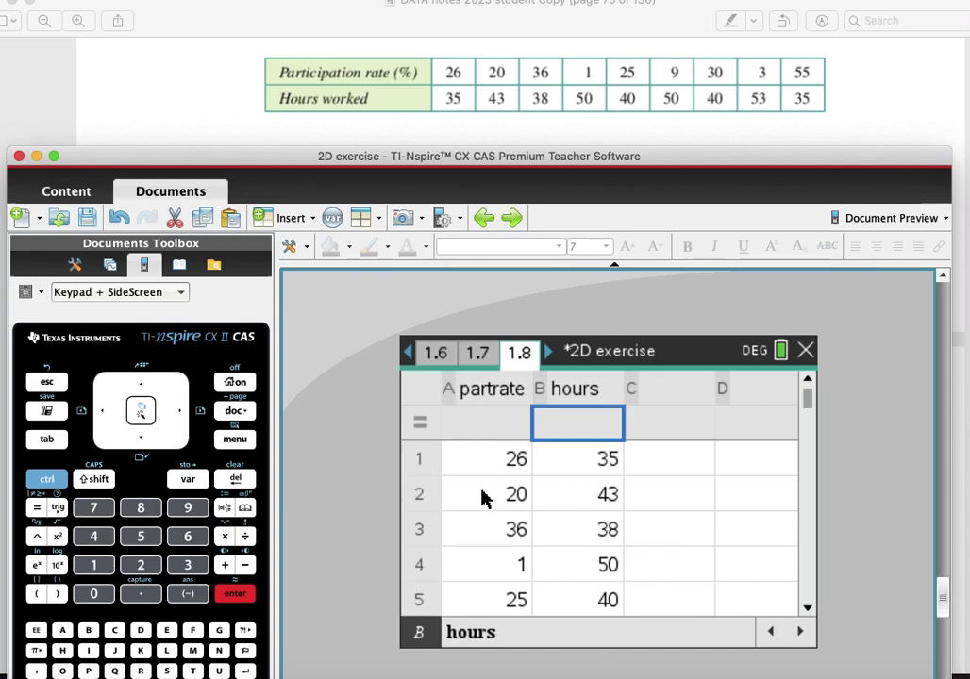
On new Data & Statistics page 1.9, put hours on the x-axis and partrate on the y-axis.
{"action": "left_click", "coordinate": [235, 382]}
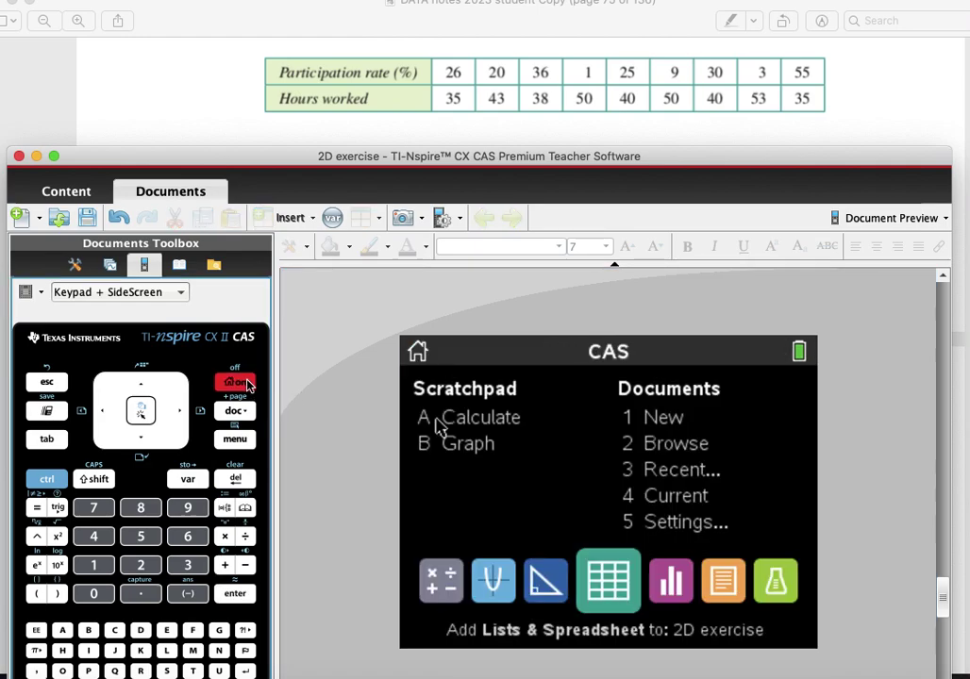
{"action": "left_click", "coordinate": [669, 582]}
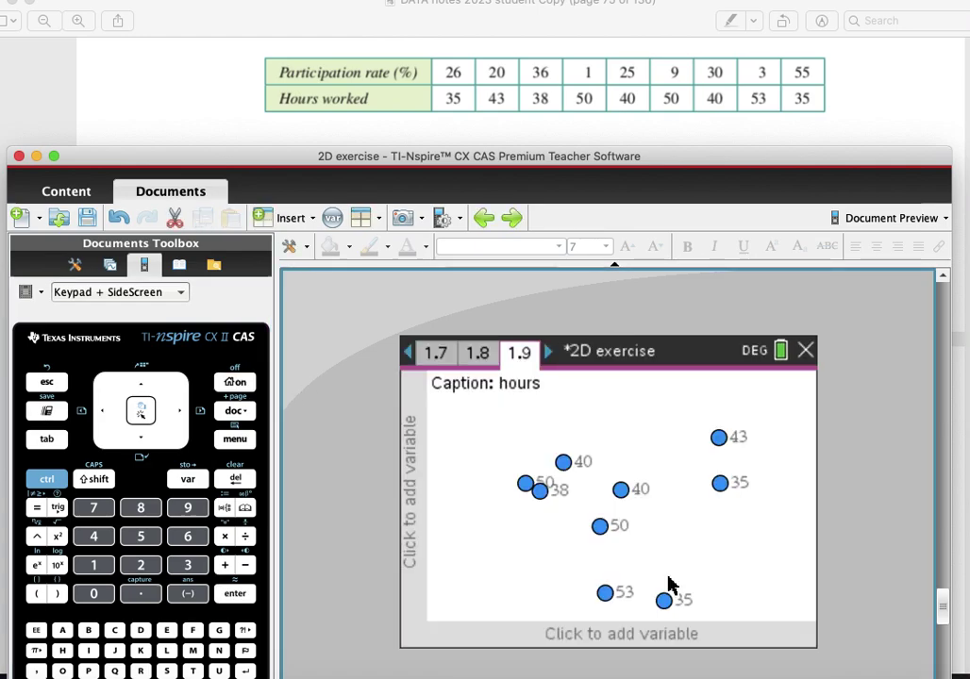
{"action": "left_click", "coordinate": [578, 630]}
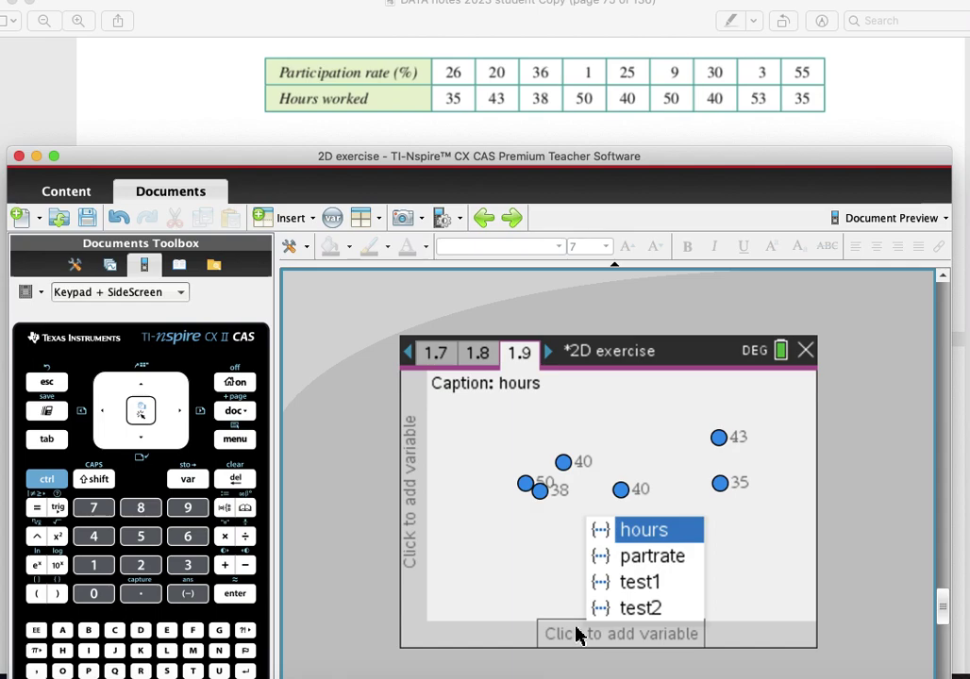
{"action": "left_click", "coordinate": [637, 530]}
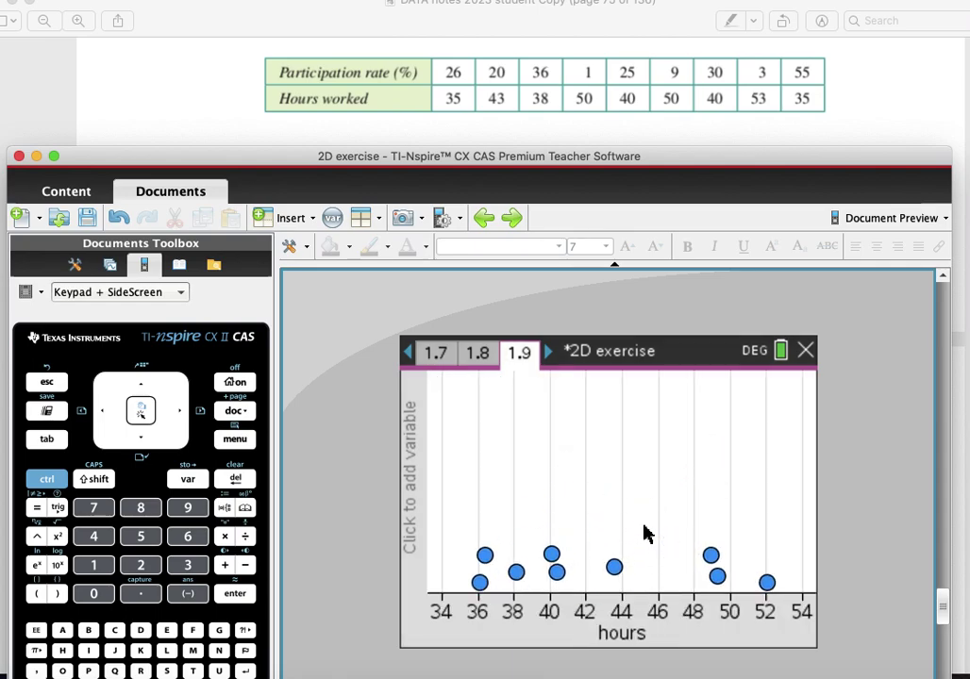
{"action": "left_click", "coordinate": [413, 469]}
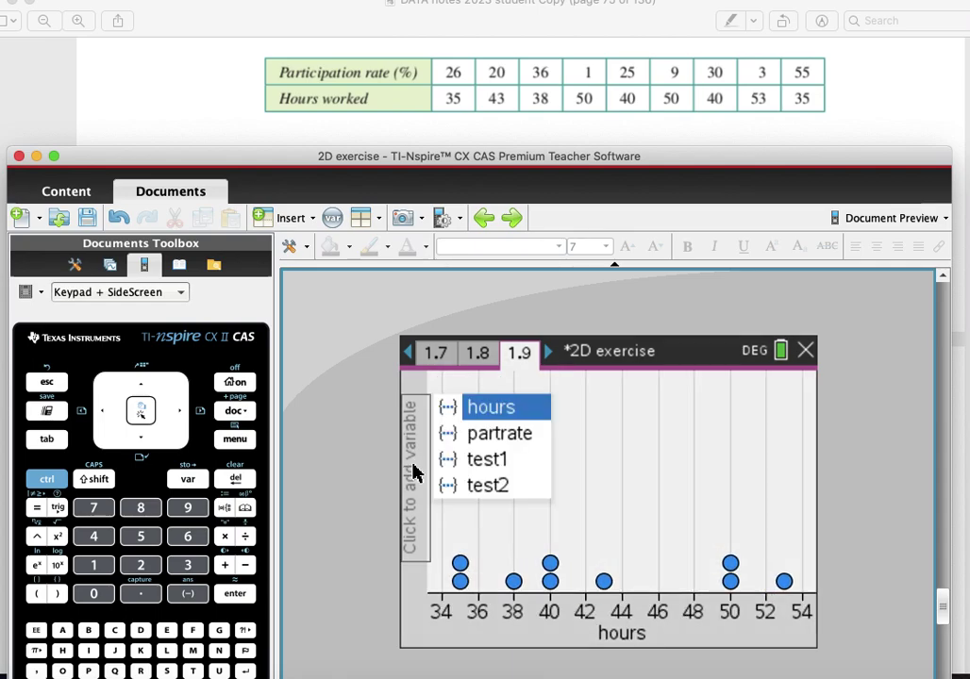
{"action": "left_click", "coordinate": [497, 436]}
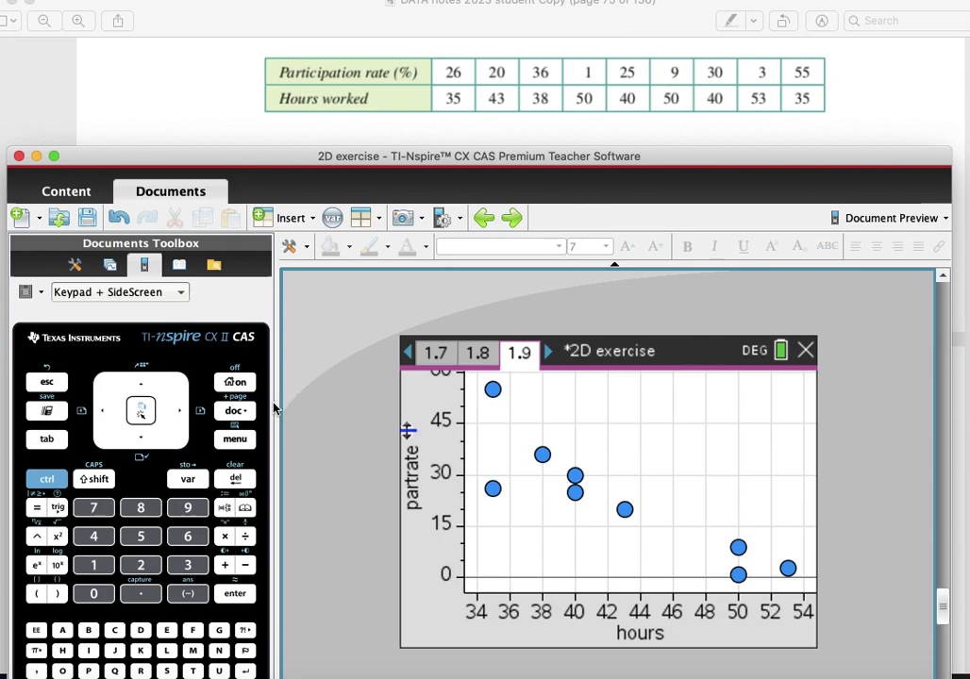
Add Data & Statistics page 1.10 with test1 on the x-axis, shown as a box plot.
{"action": "left_click", "coordinate": [235, 382]}
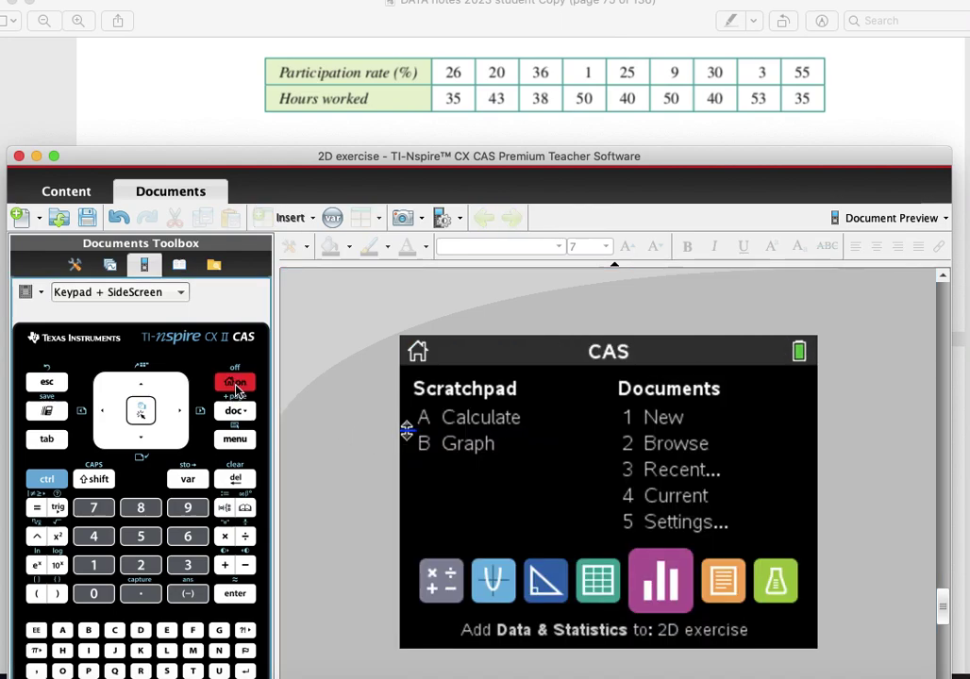
{"action": "left_click", "coordinate": [674, 595]}
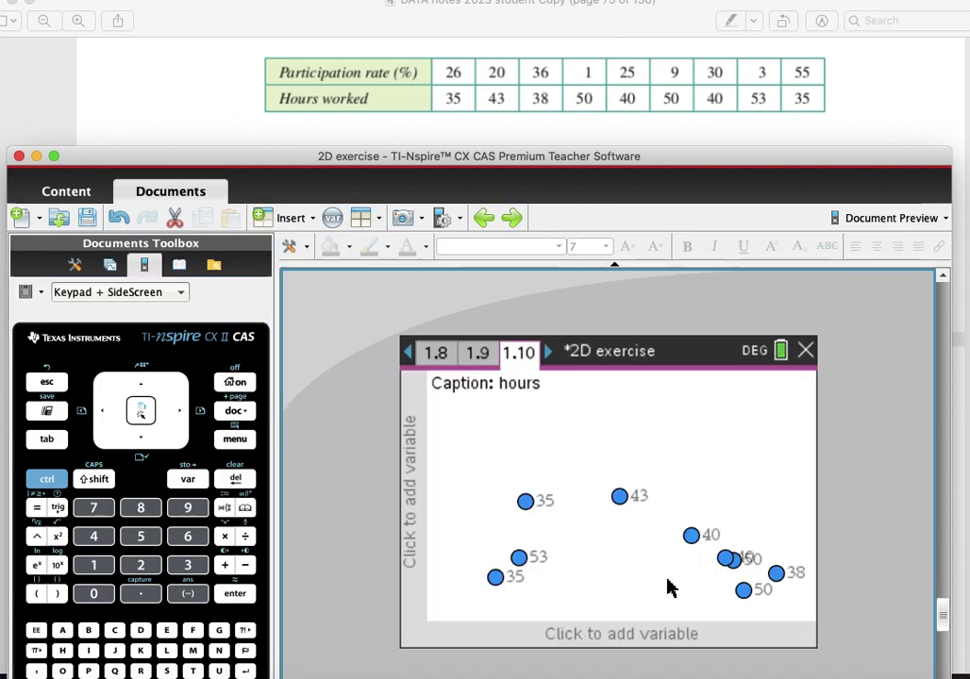
{"action": "left_click", "coordinate": [584, 633]}
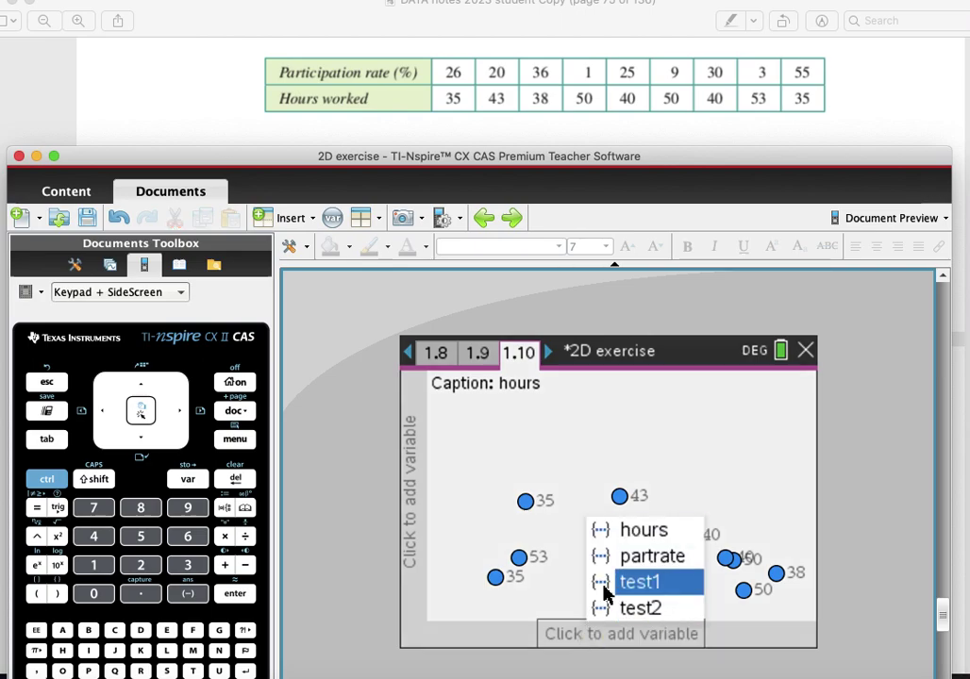
{"action": "left_click", "coordinate": [605, 589]}
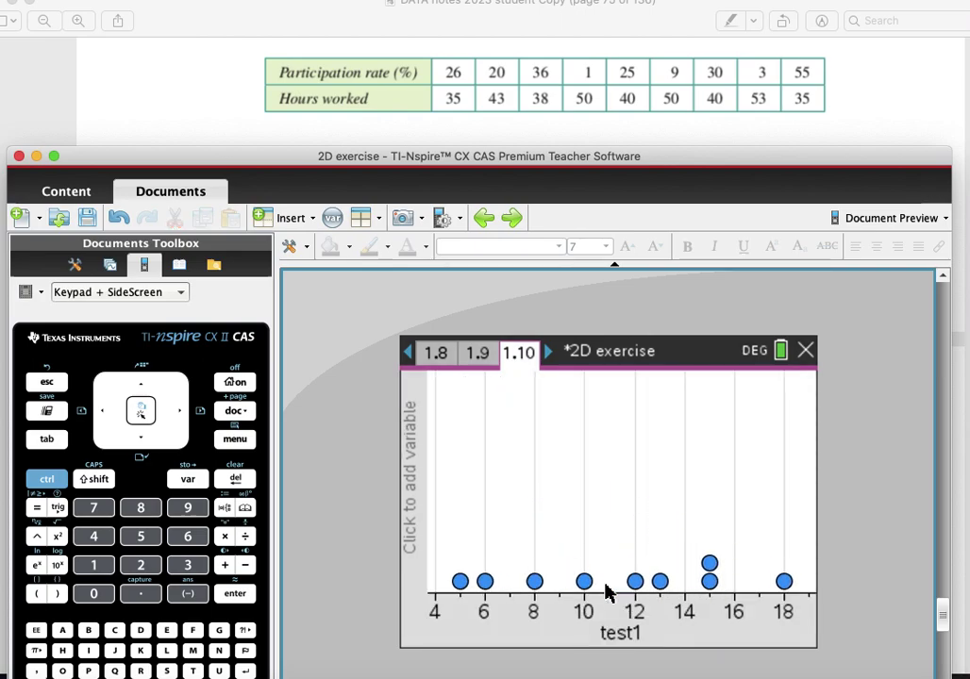
{"action": "key", "text": "ctrl+m"}
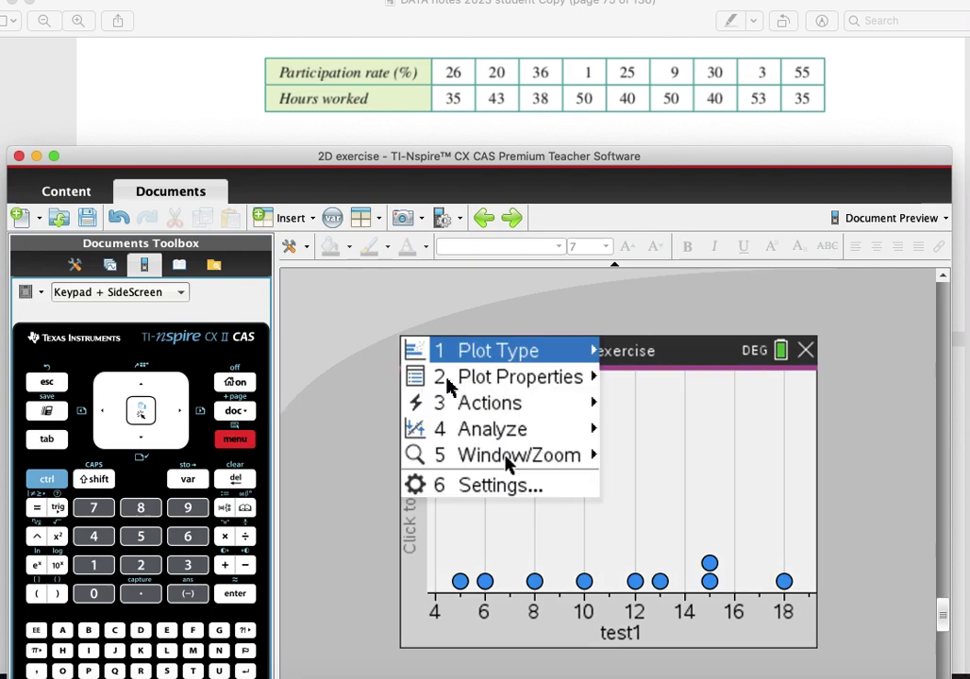
{"action": "mouse_move", "coordinate": [509, 349]}
{"action": "left_click", "coordinate": [631, 383]}
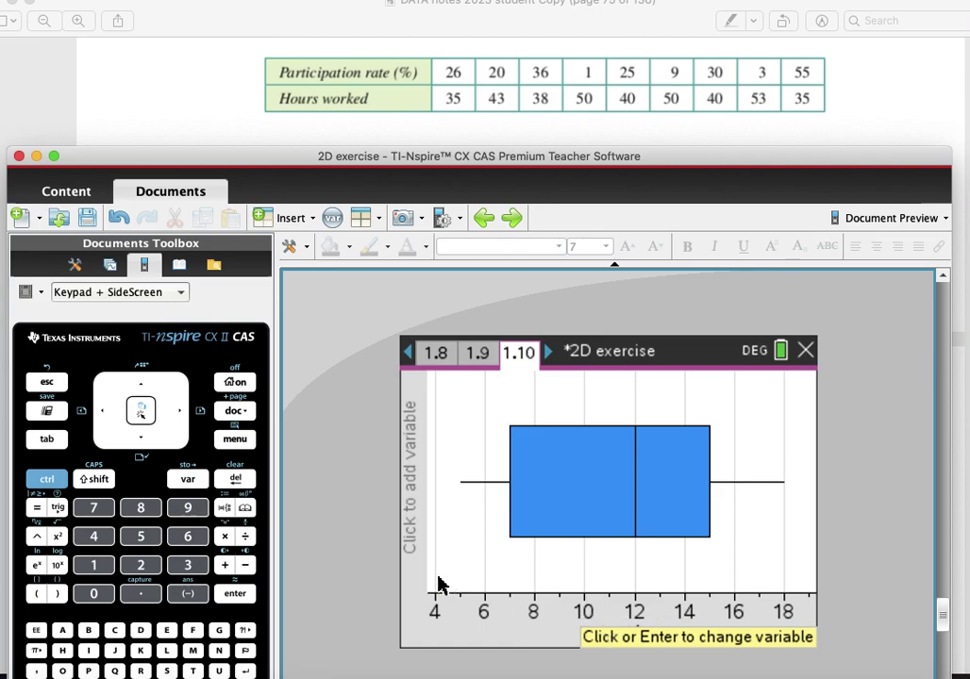
Add test2 as a second x variable, showing both box plots with median 12.
{"action": "left_click", "coordinate": [236, 440]}
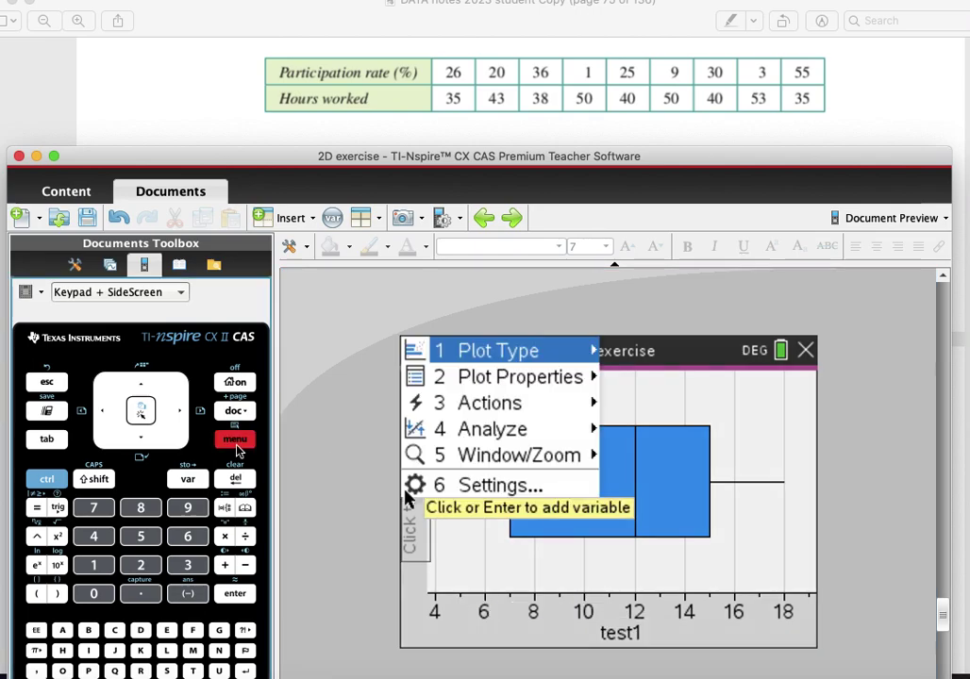
{"action": "left_click", "coordinate": [507, 377]}
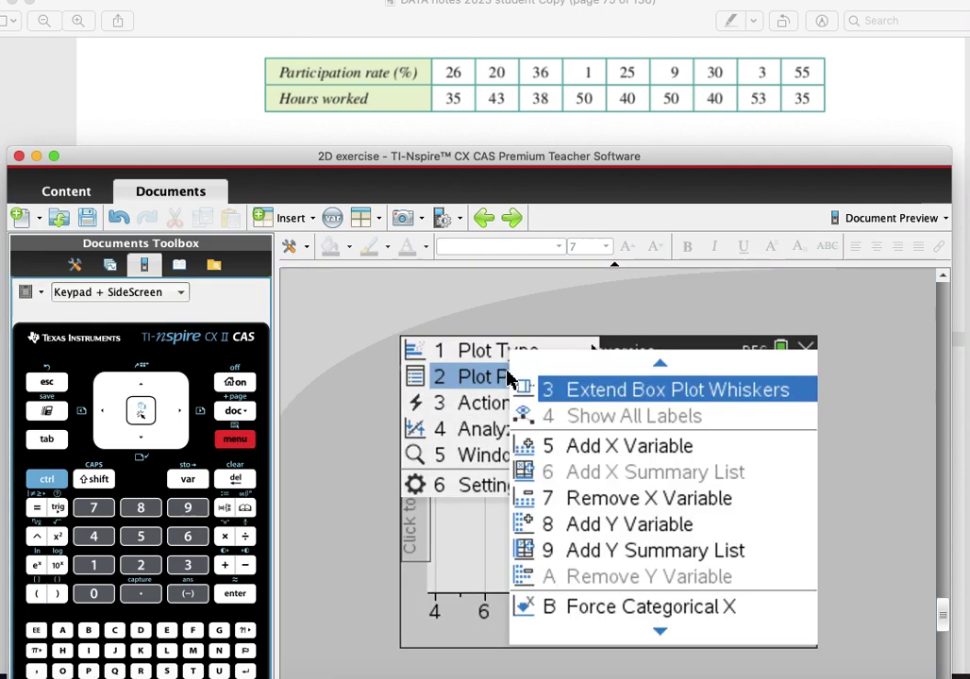
{"action": "left_click", "coordinate": [587, 446]}
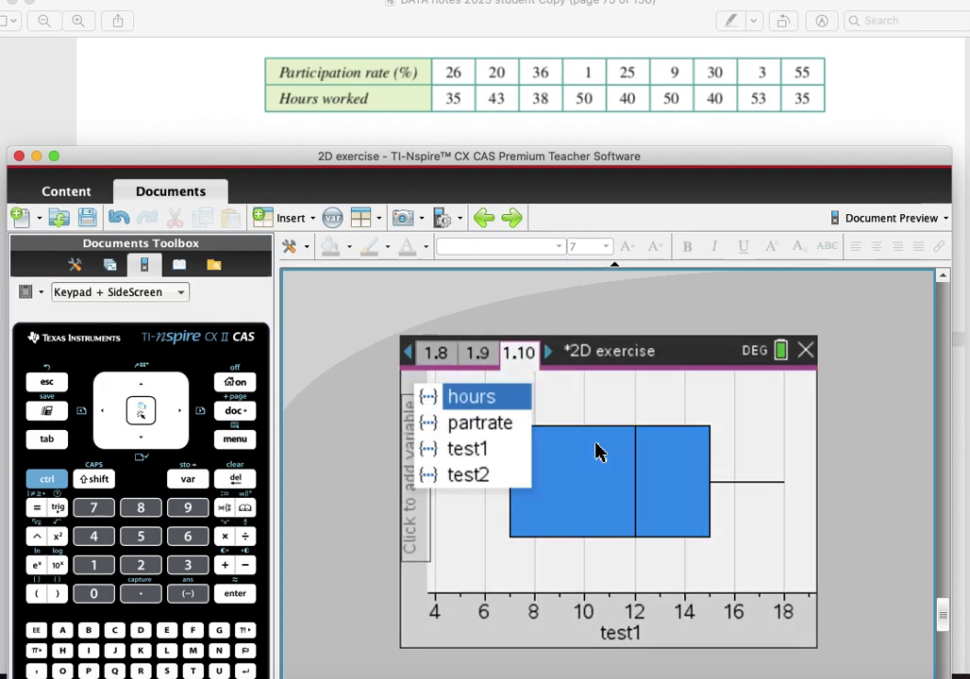
{"action": "left_click", "coordinate": [502, 476]}
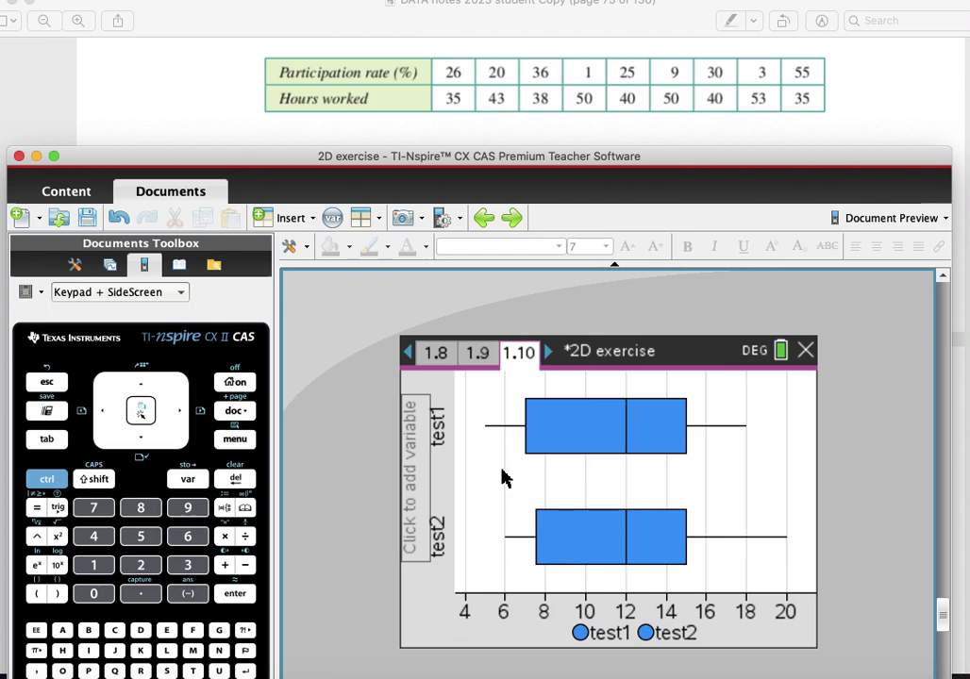
{"action": "mouse_move", "coordinate": [639, 541]}
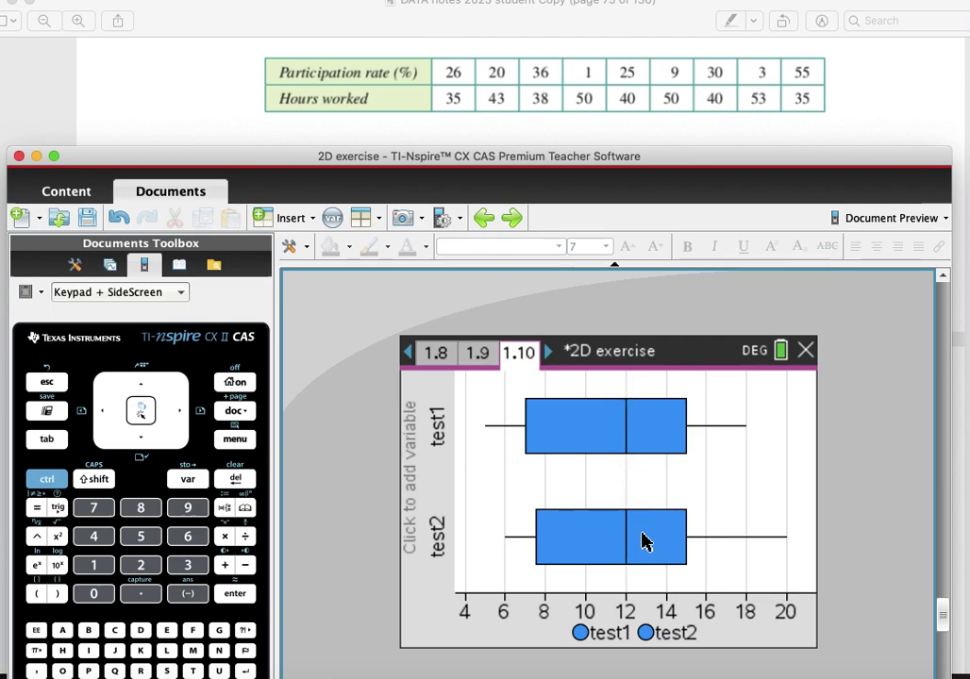
{"action": "mouse_move", "coordinate": [681, 535]}
{"action": "mouse_move", "coordinate": [535, 532]}
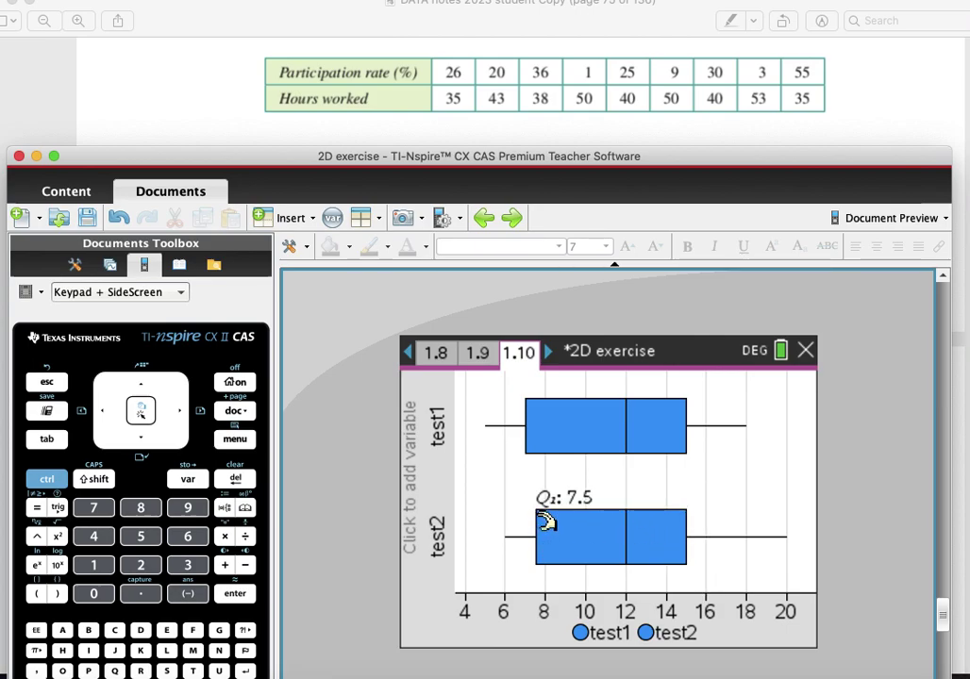